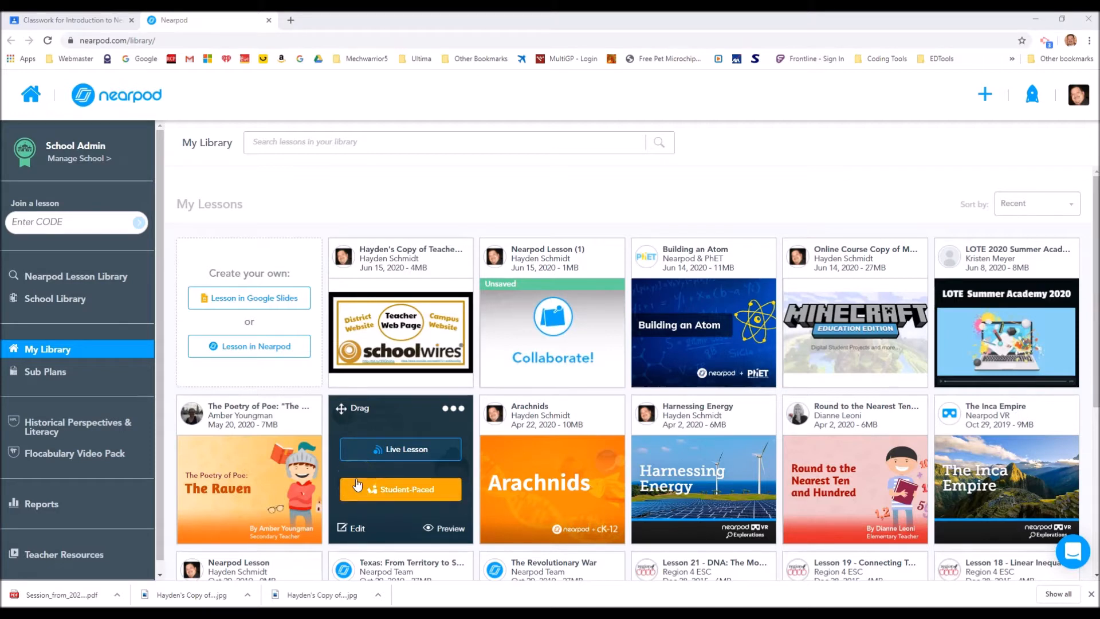
# Create a new Nearpod lesson, add a content slide to it, and dismiss the system error dialog
pyautogui.moveTo(366, 383)
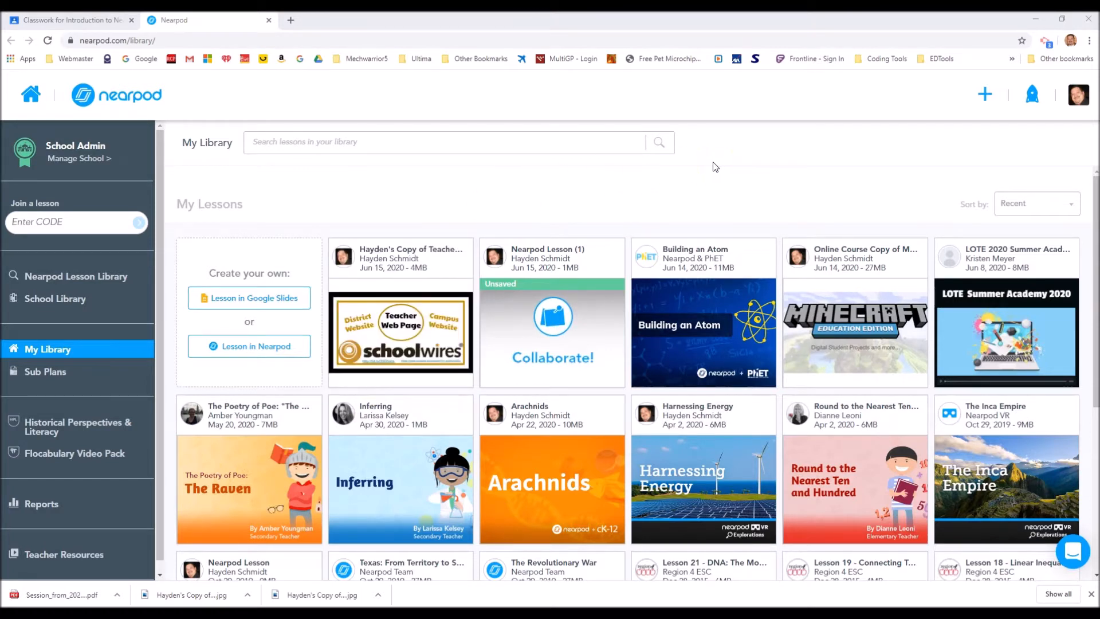
pyautogui.click(238, 352)
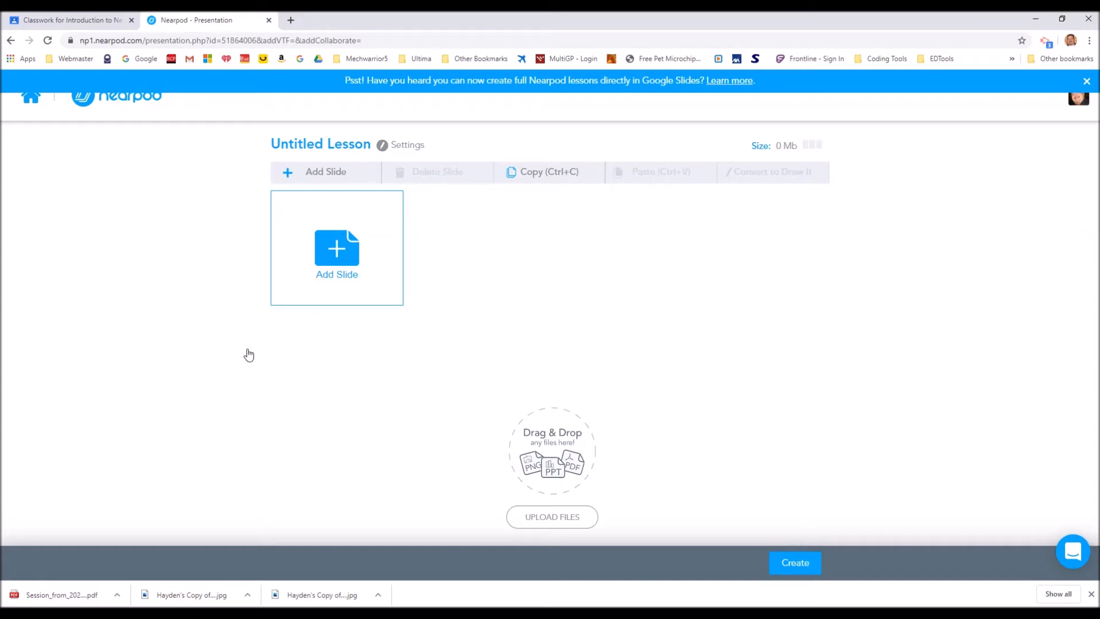
pyautogui.click(344, 252)
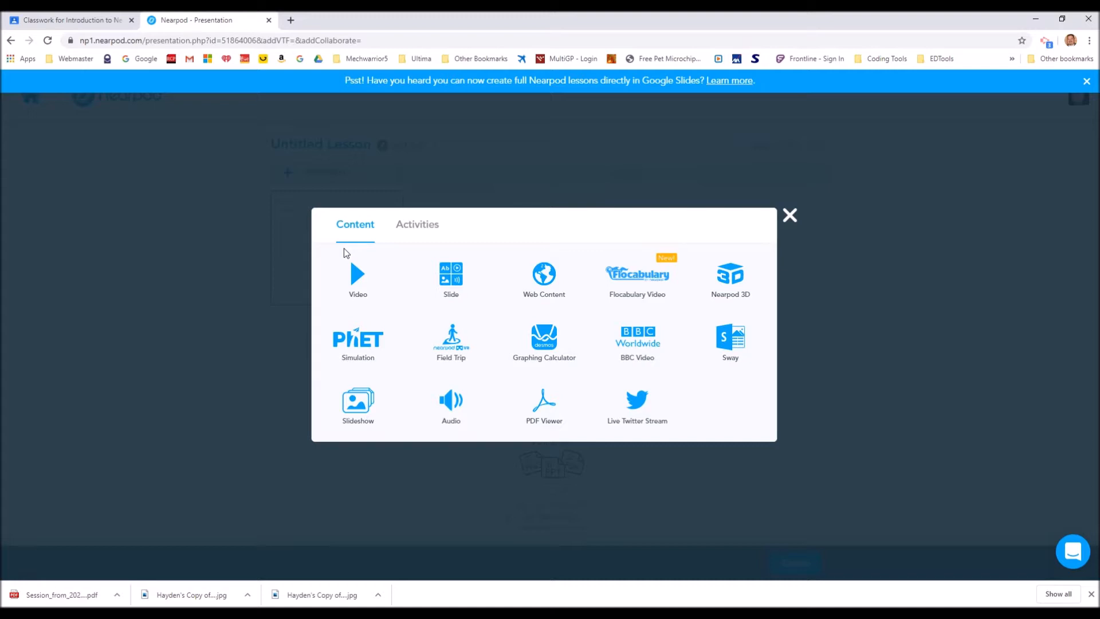
pyautogui.click(456, 280)
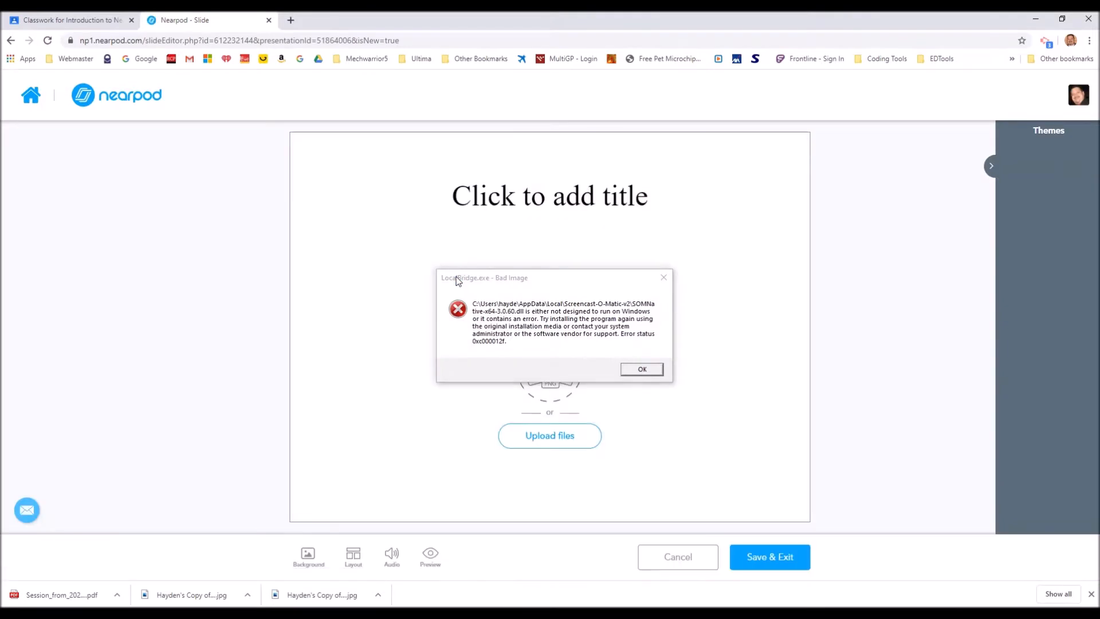
pyautogui.click(656, 369)
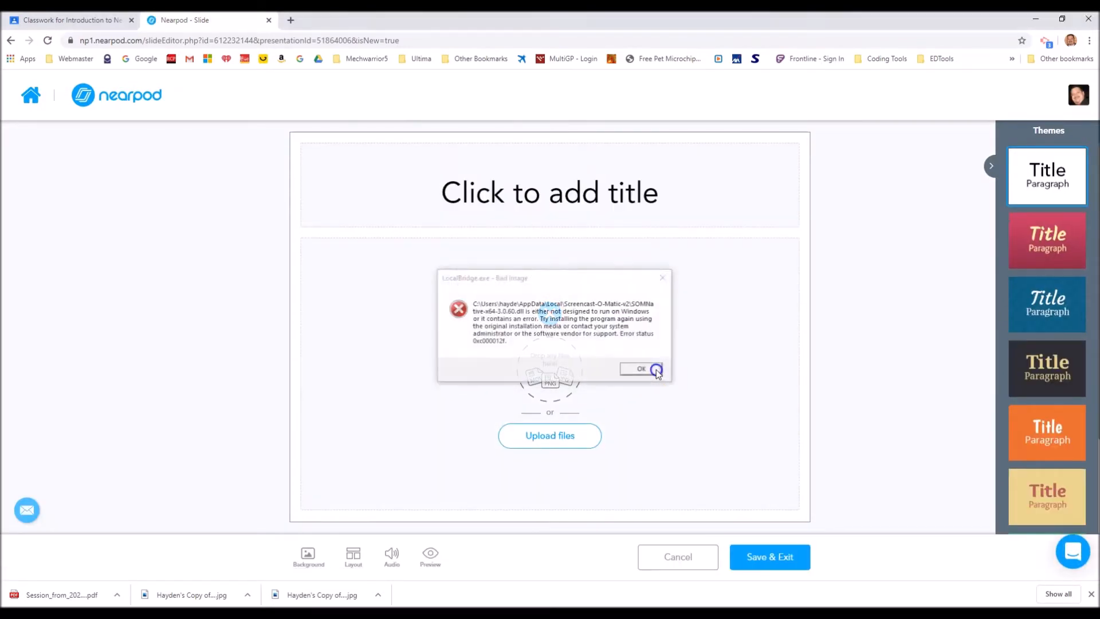
pyautogui.click(656, 369)
pyautogui.click(656, 369)
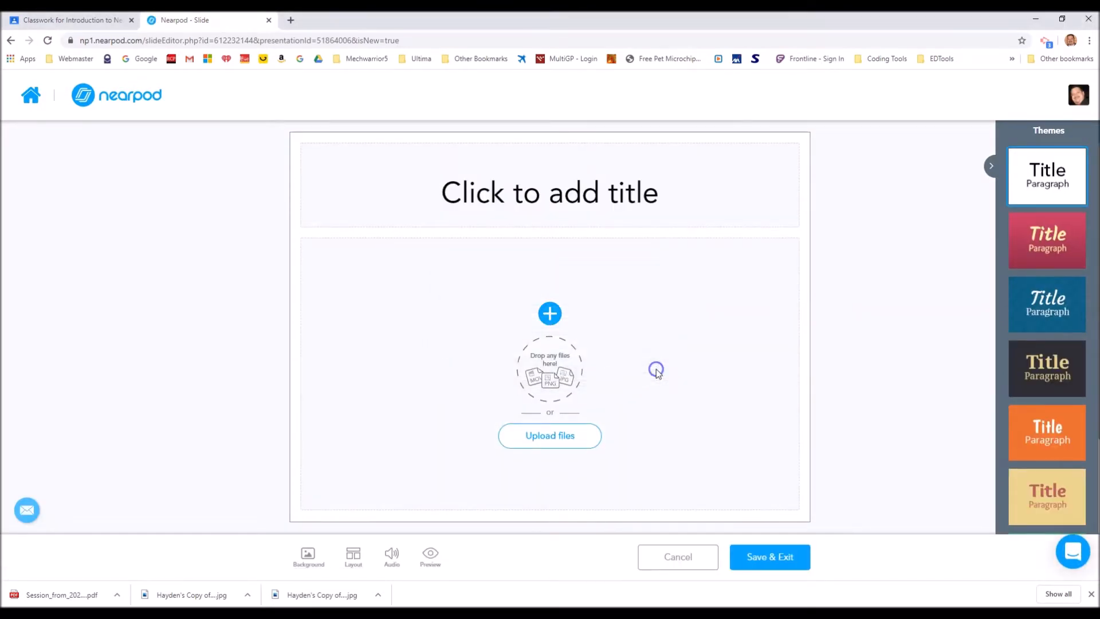
# Enter "Welcome" as the slide's title
pyautogui.click(509, 198)
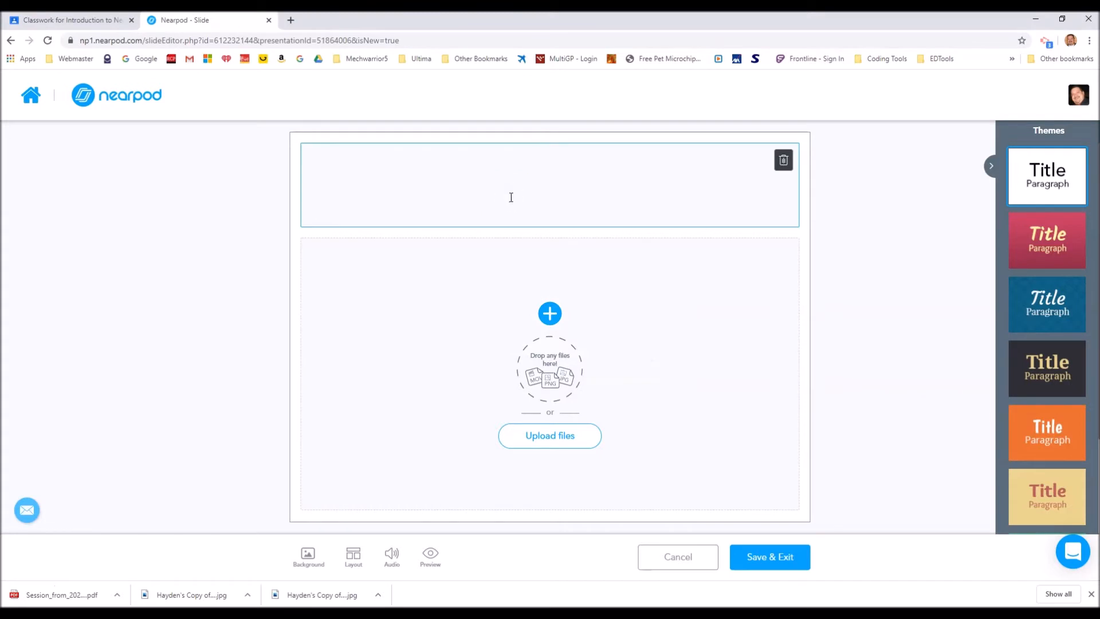
pyautogui.write('Wel')
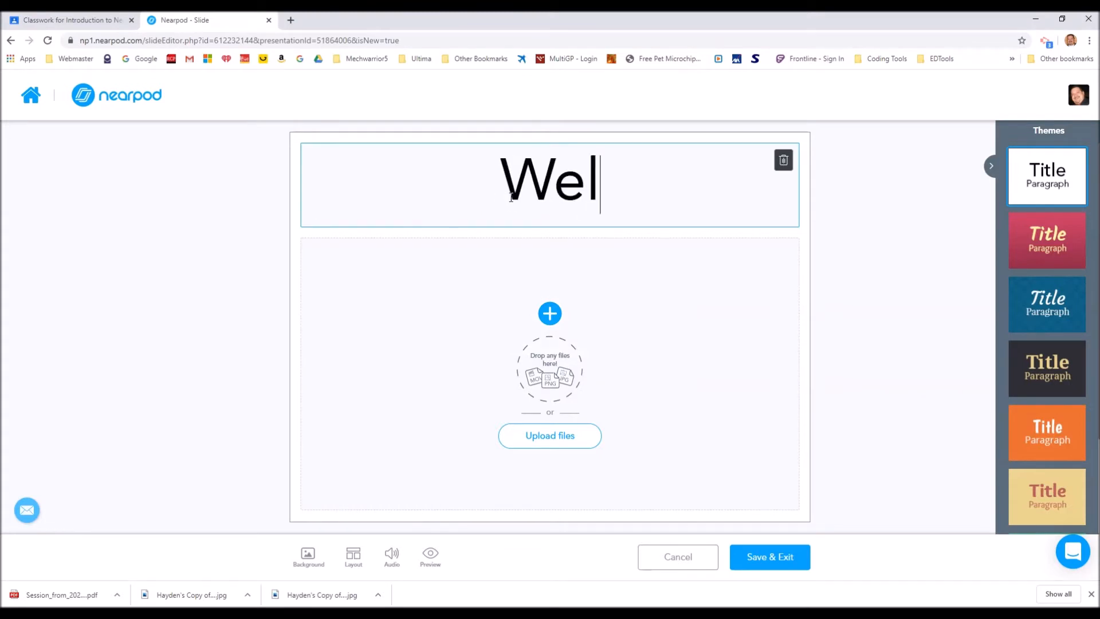
pyautogui.write('come')
pyautogui.click(504, 191)
pyautogui.click(367, 293)
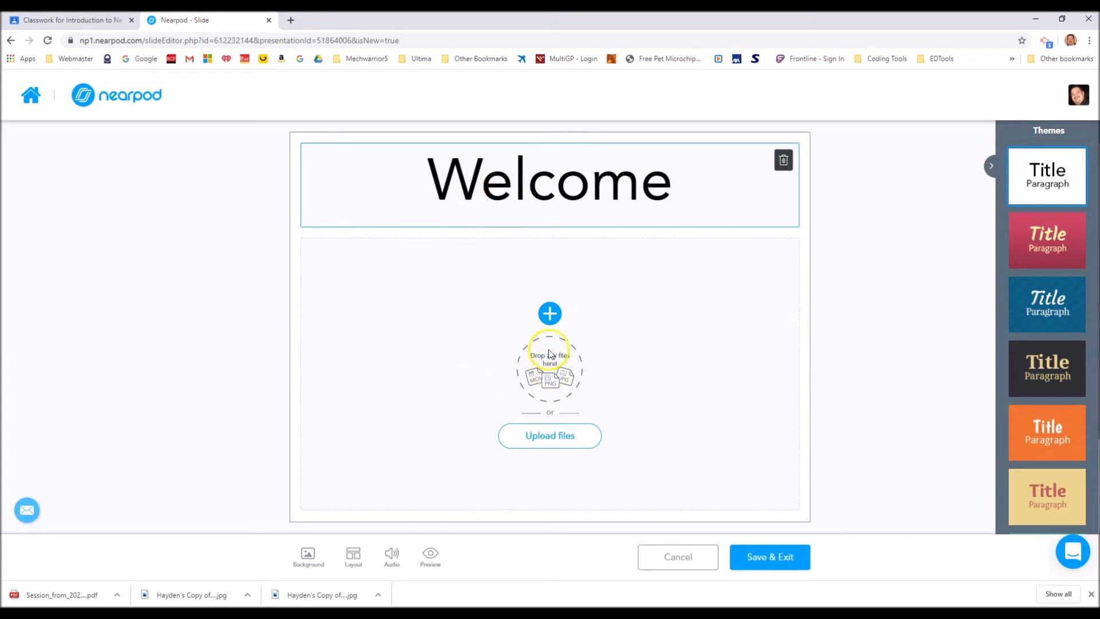
# Search Google images for "Liger", place the photo of a liger beside a seated woman below the title, and save the slide
pyautogui.click(548, 319)
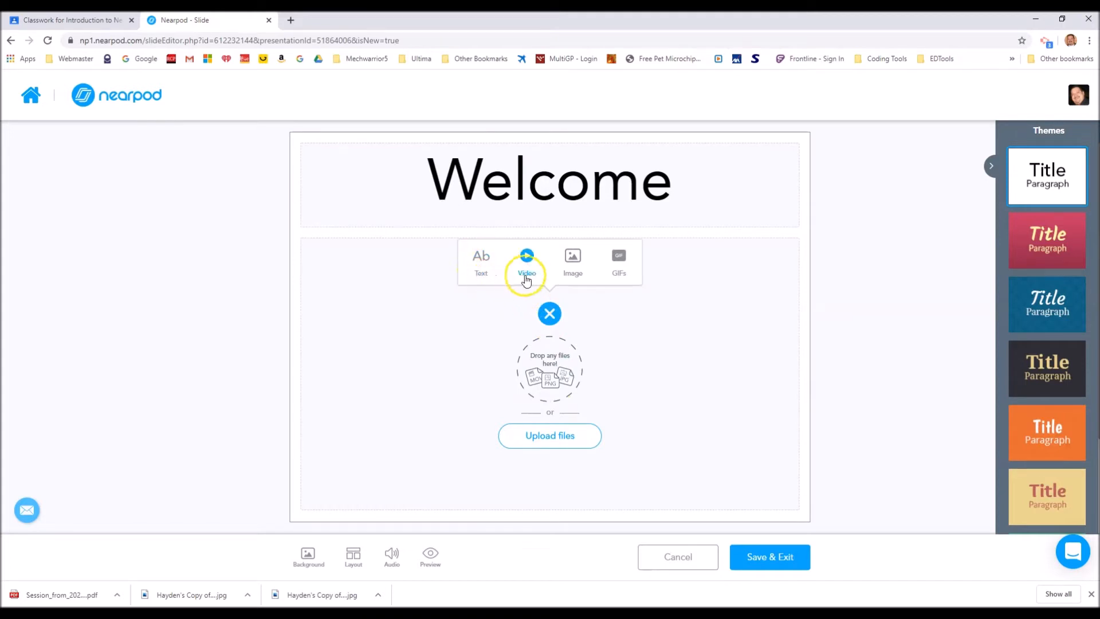
pyautogui.click(573, 264)
pyautogui.click(502, 223)
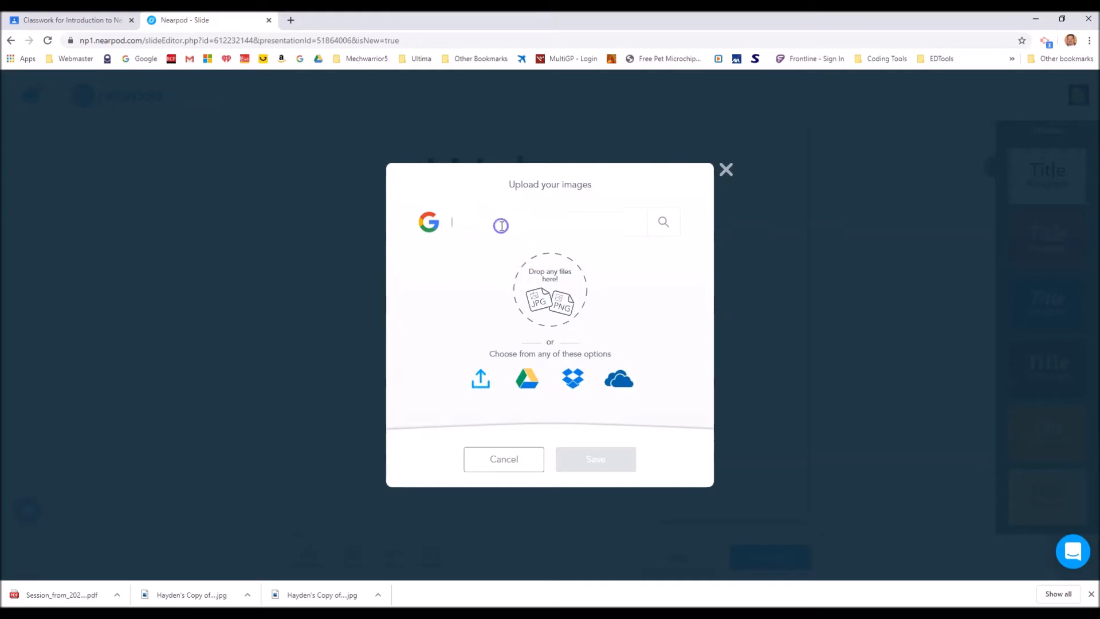
pyautogui.write('Liger')
pyautogui.press('Return')
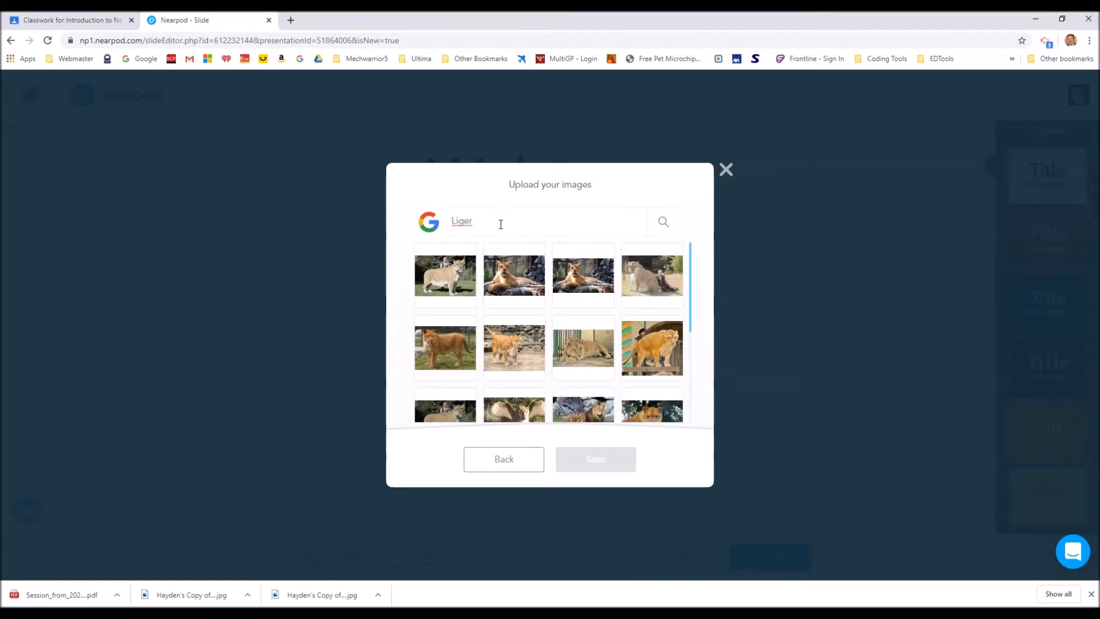
pyautogui.click(653, 291)
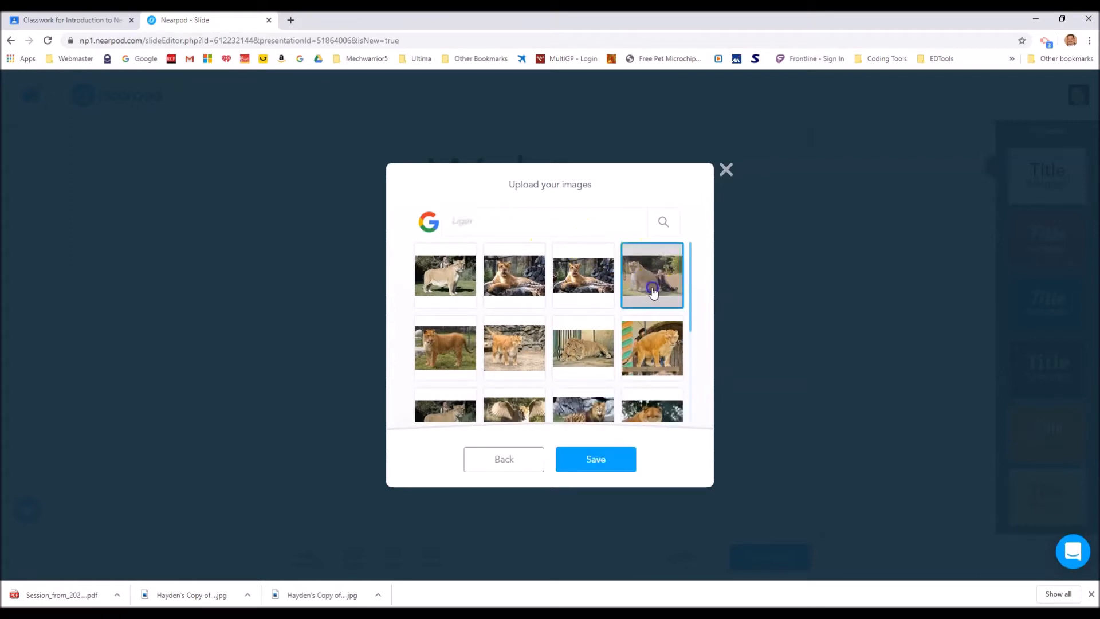
pyautogui.click(593, 458)
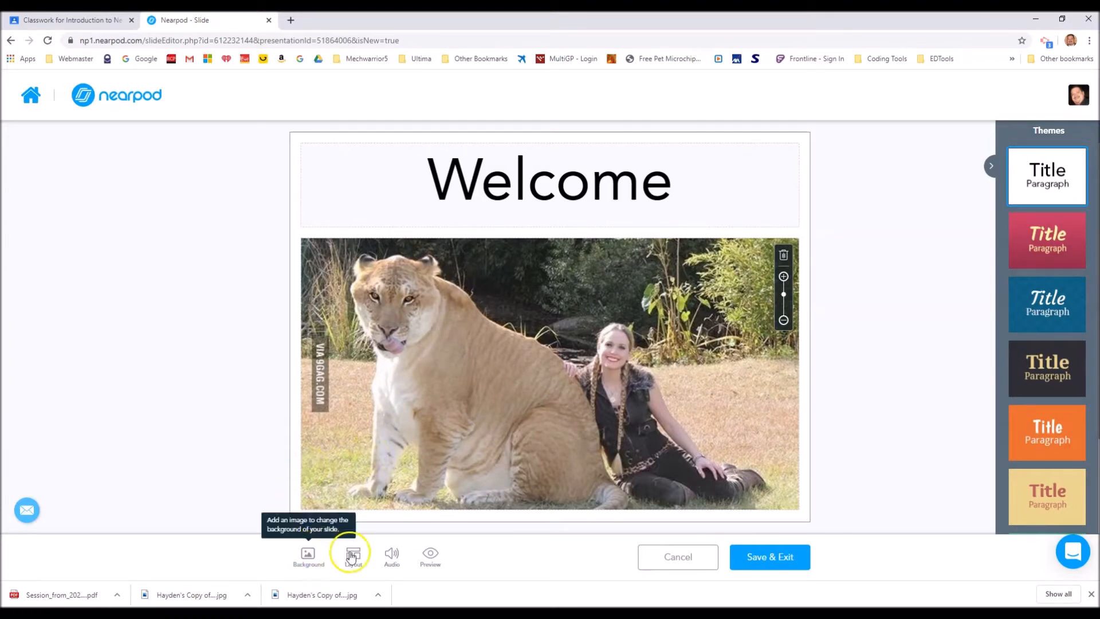
pyautogui.click(771, 558)
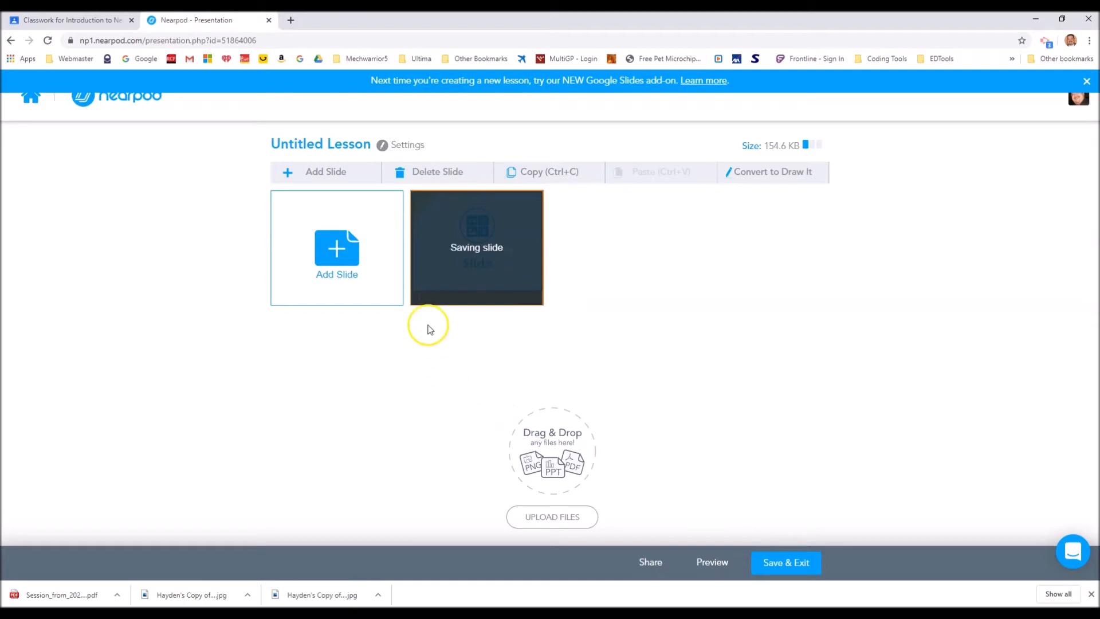
# Begin a Web Content slide, then search Google for "Liger" in a new browser tab and copy the Wikipedia article's URL
pyautogui.click(345, 259)
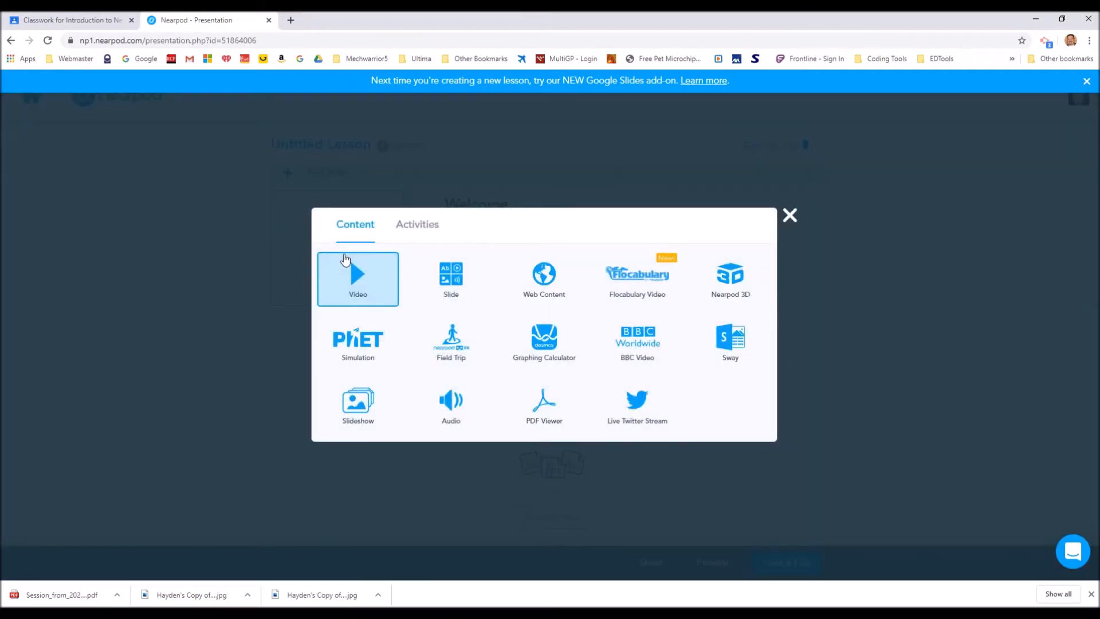
pyautogui.click(550, 287)
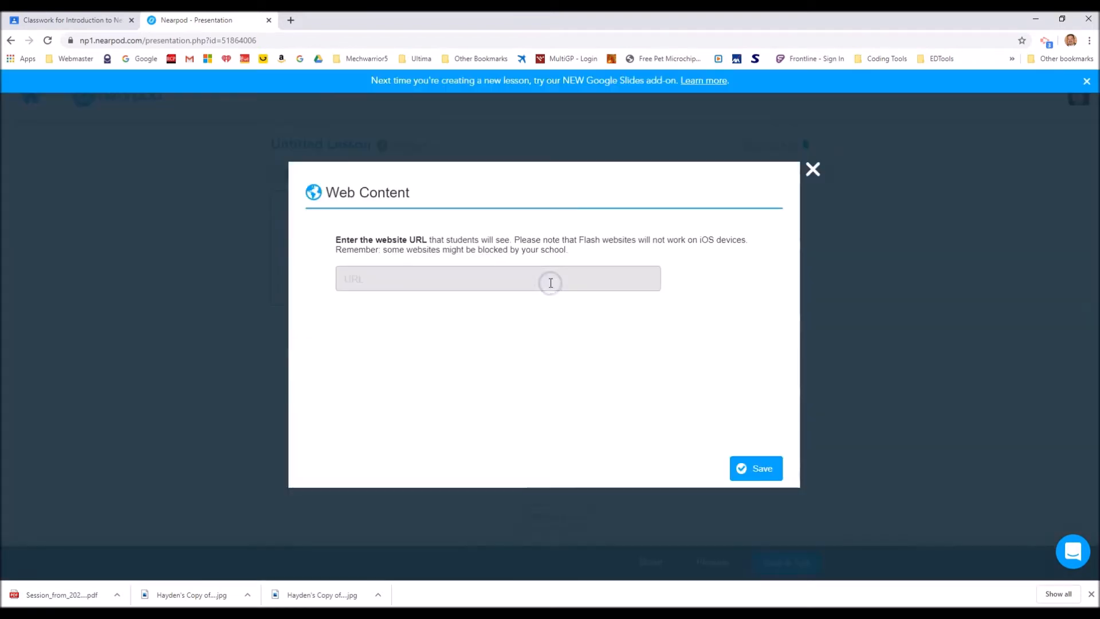
pyautogui.click(545, 285)
pyautogui.click(436, 280)
pyautogui.click(290, 20)
pyautogui.click(445, 250)
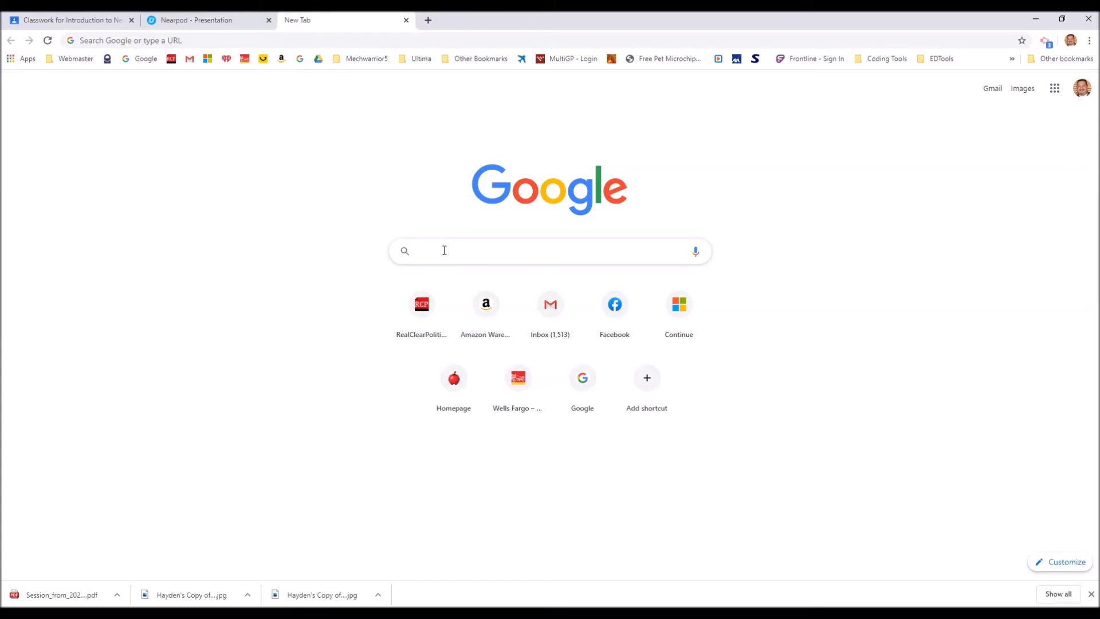
pyautogui.write('Liger')
pyautogui.press('Return')
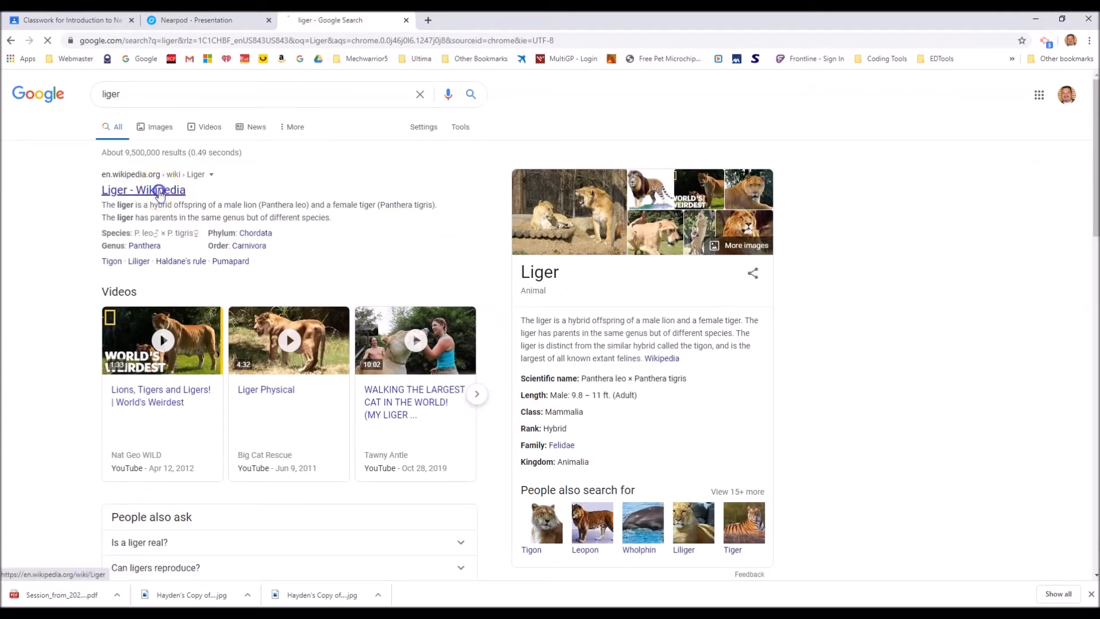
pyautogui.click(159, 192)
pyautogui.click(182, 39)
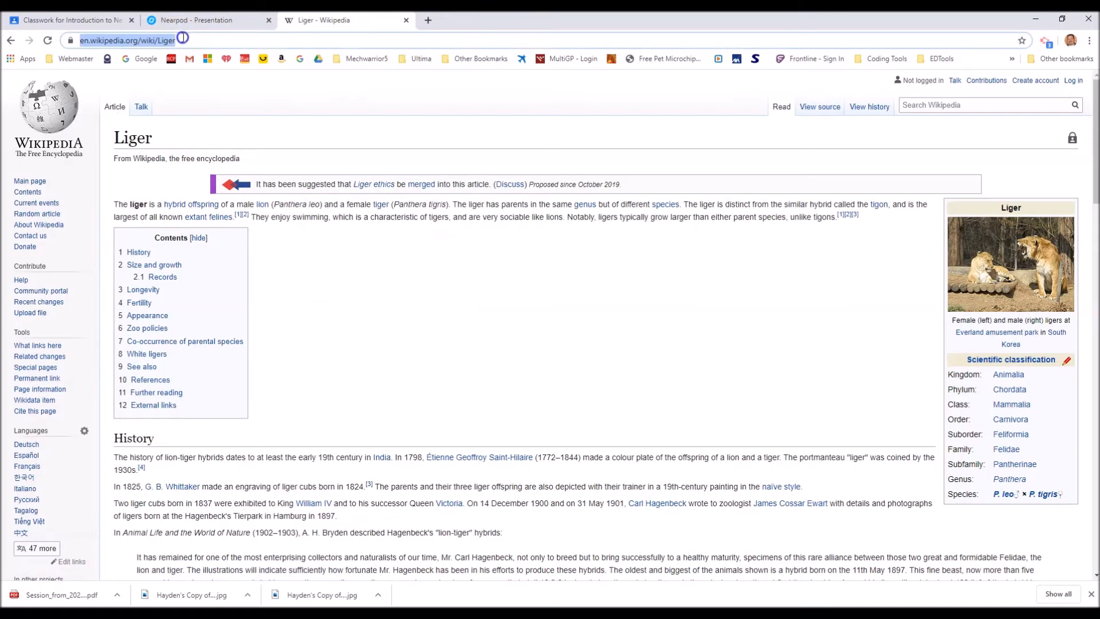
pyautogui.rightClick(182, 39)
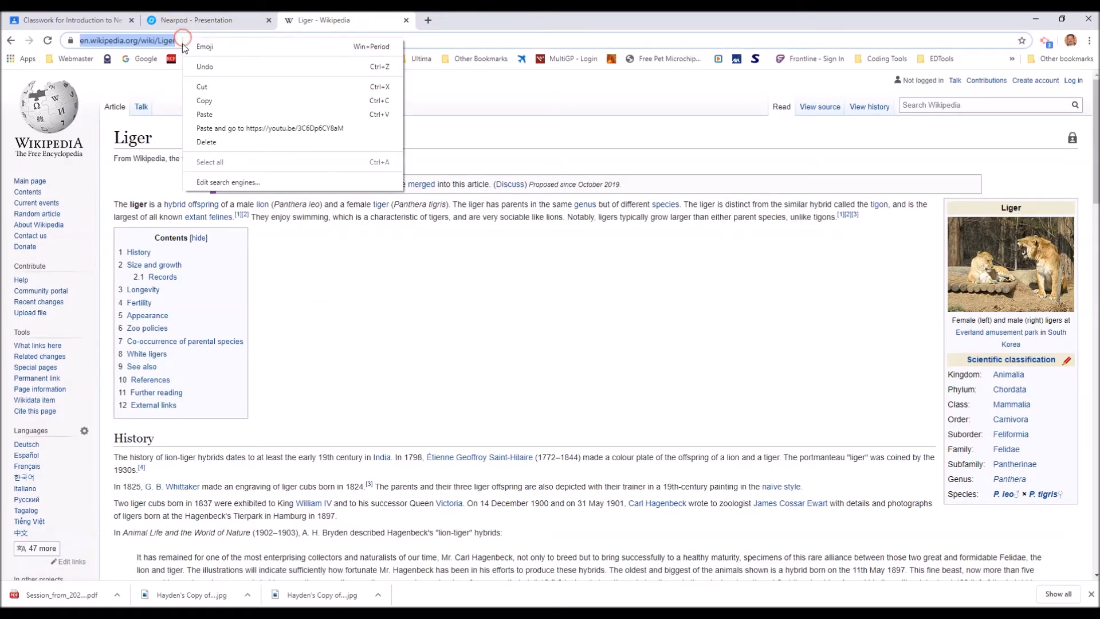
pyautogui.click(205, 101)
pyautogui.click(201, 21)
pyautogui.click(368, 279)
pyautogui.rightClick(369, 280)
pyautogui.click(421, 368)
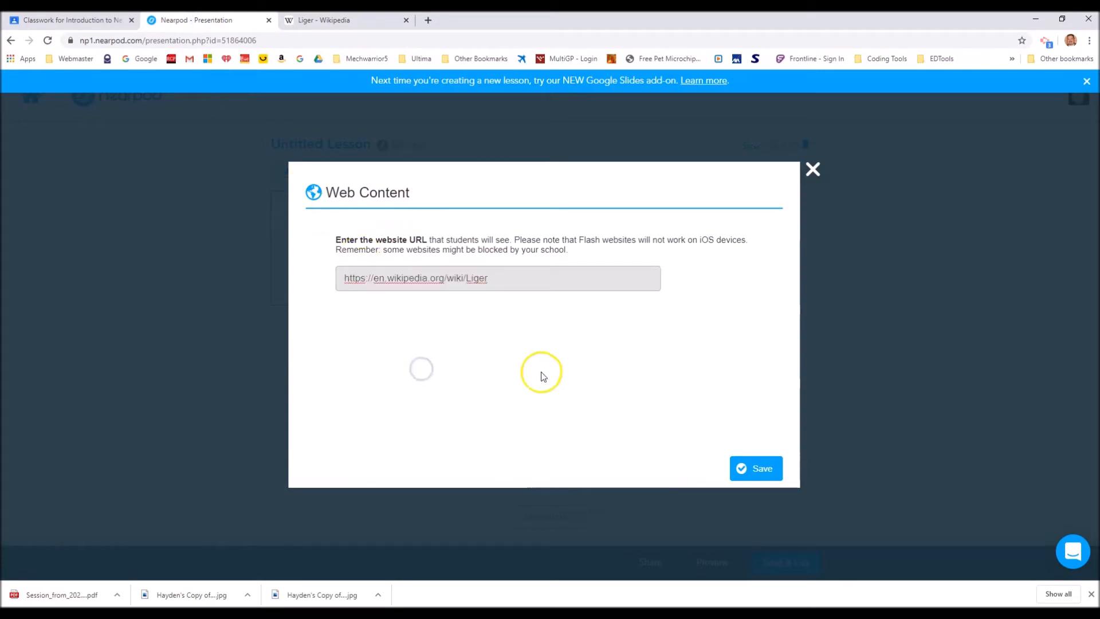
pyautogui.click(761, 471)
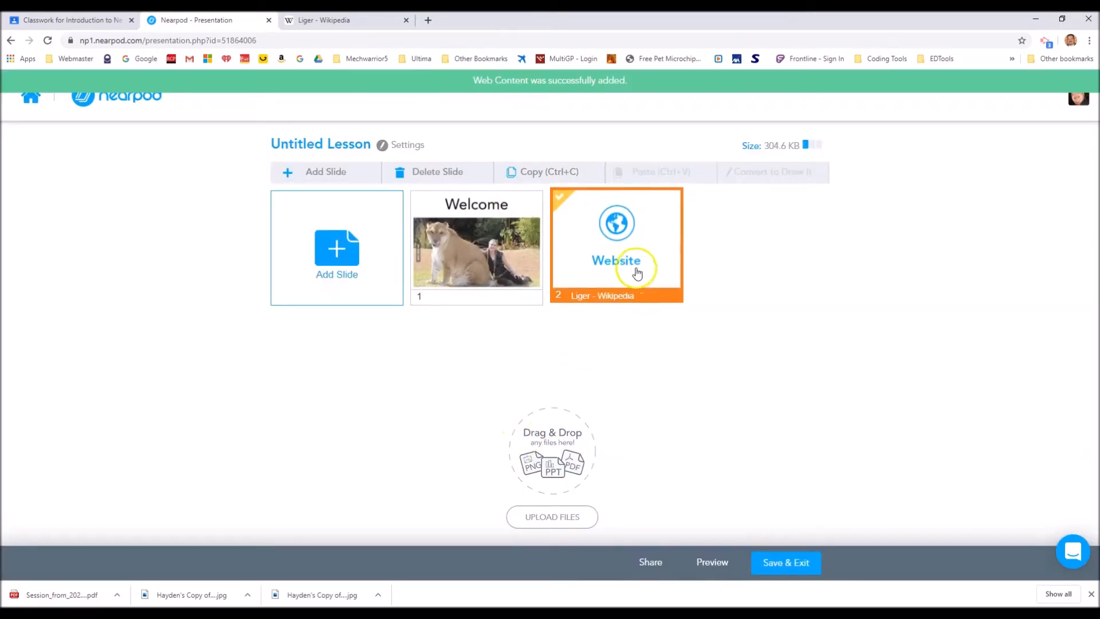
# Begin a Flocabulary video slide and search the video library for "Liger"
pyautogui.click(359, 264)
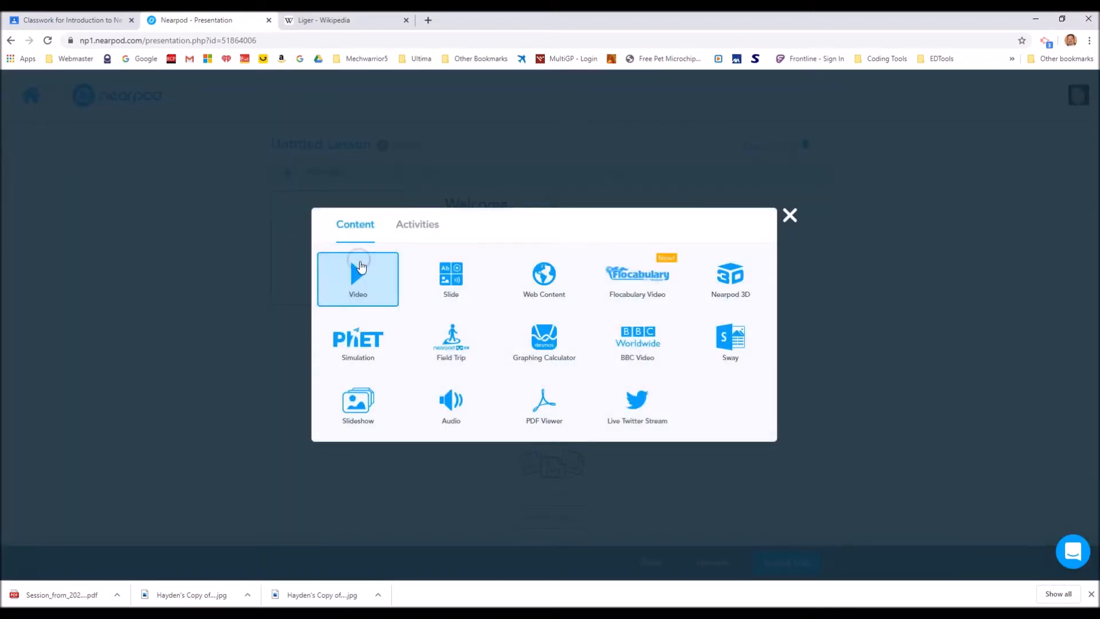
pyautogui.click(649, 288)
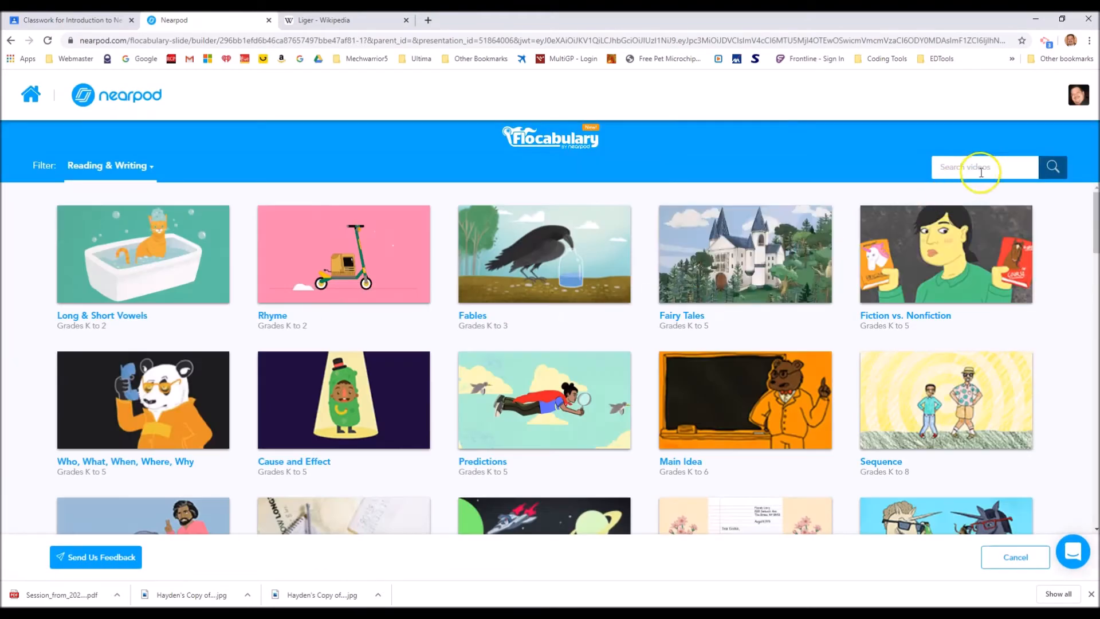
pyautogui.click(980, 171)
pyautogui.write('Liger')
pyautogui.press('Return')
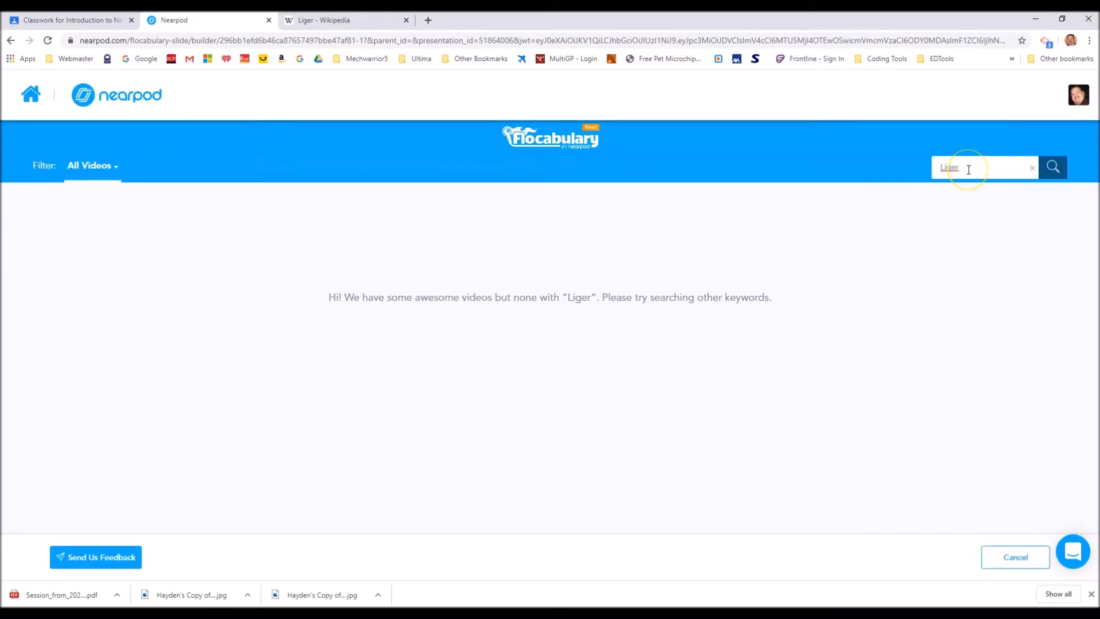
# Search the Flocabulary videos for "Tiger hybrid" and for "Tiger", and add "The Tiger" video to the lesson
pyautogui.moveTo(1023, 167); pyautogui.dragTo(877, 173)
pyautogui.write('Tiger hybrid')
pyautogui.press('Return')
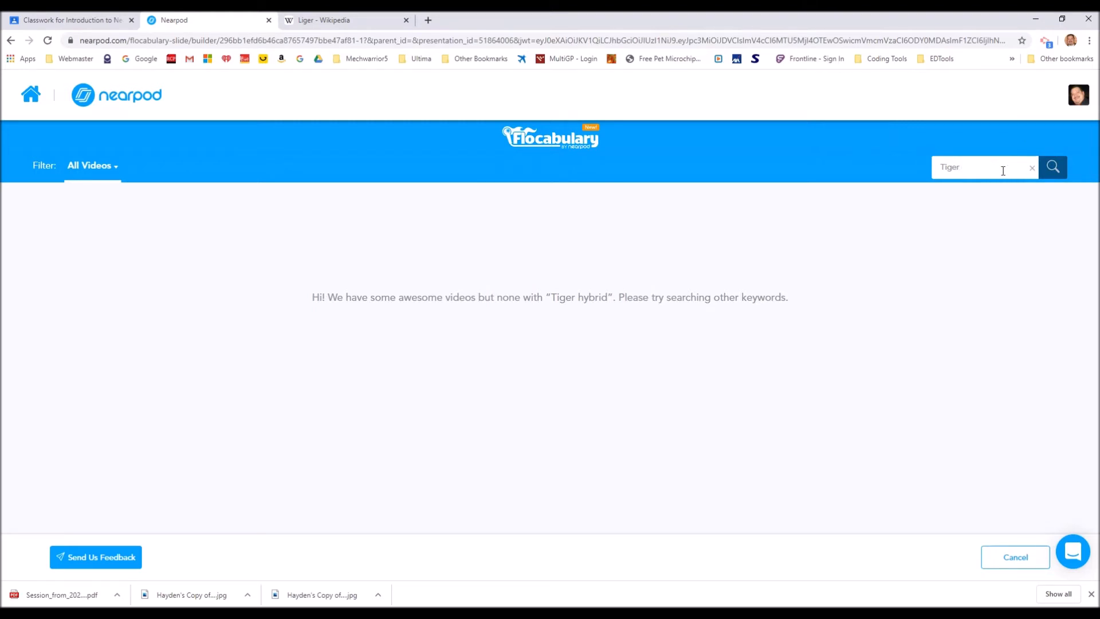
pyautogui.press('Return')
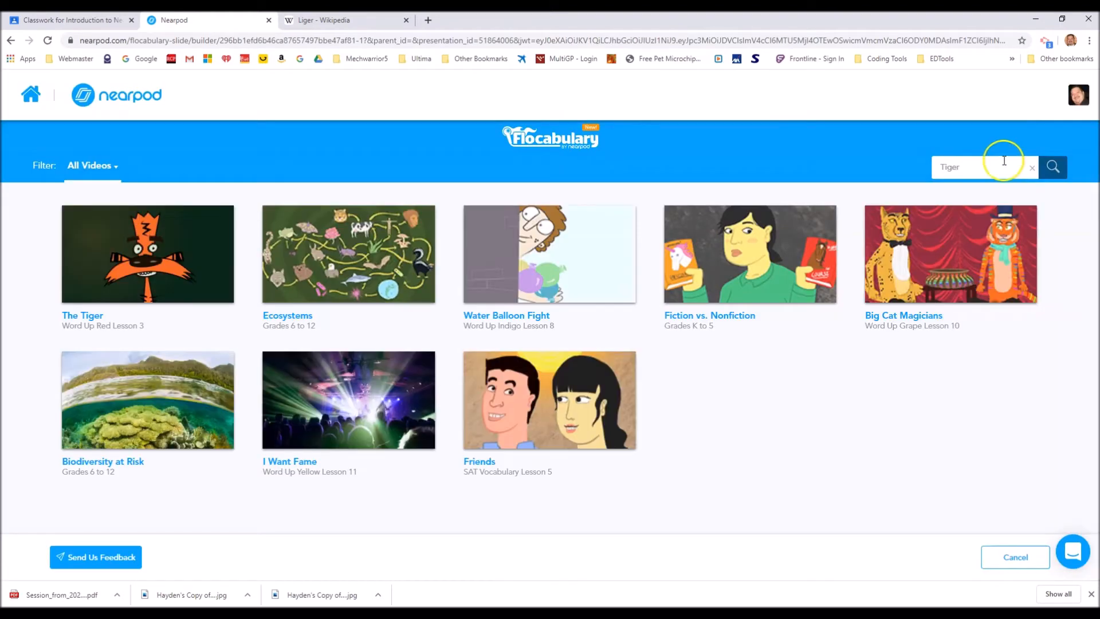
pyautogui.click(150, 259)
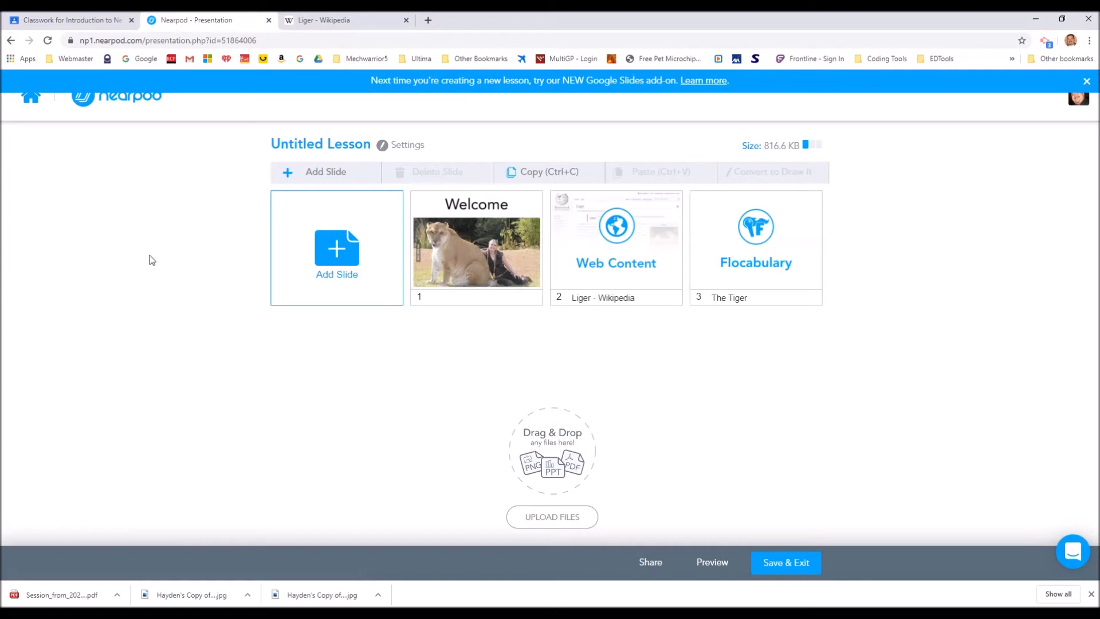
# Add the "Tiger Island Entrance" Field Trip to the lesson after looking around its 360-degree preview
pyautogui.click(347, 255)
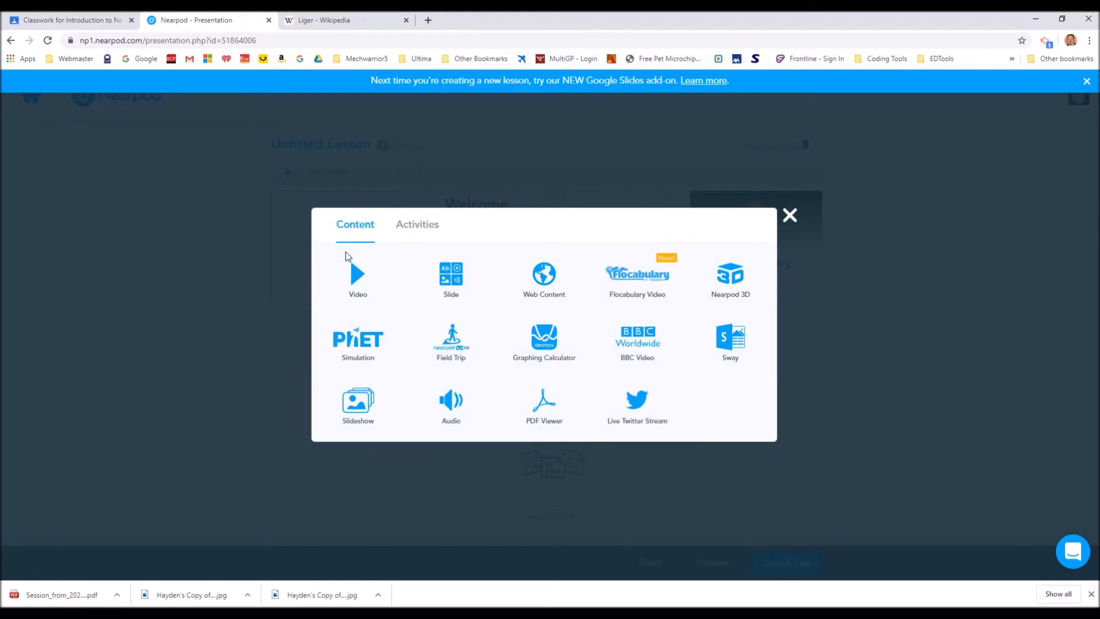
pyautogui.click(453, 347)
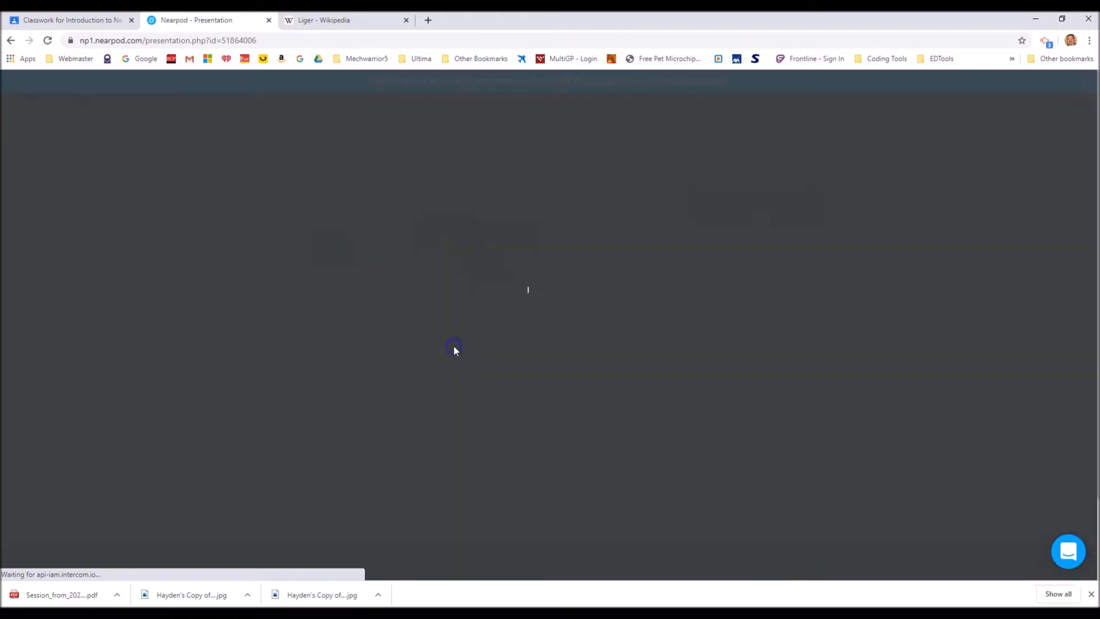
pyautogui.click(561, 222)
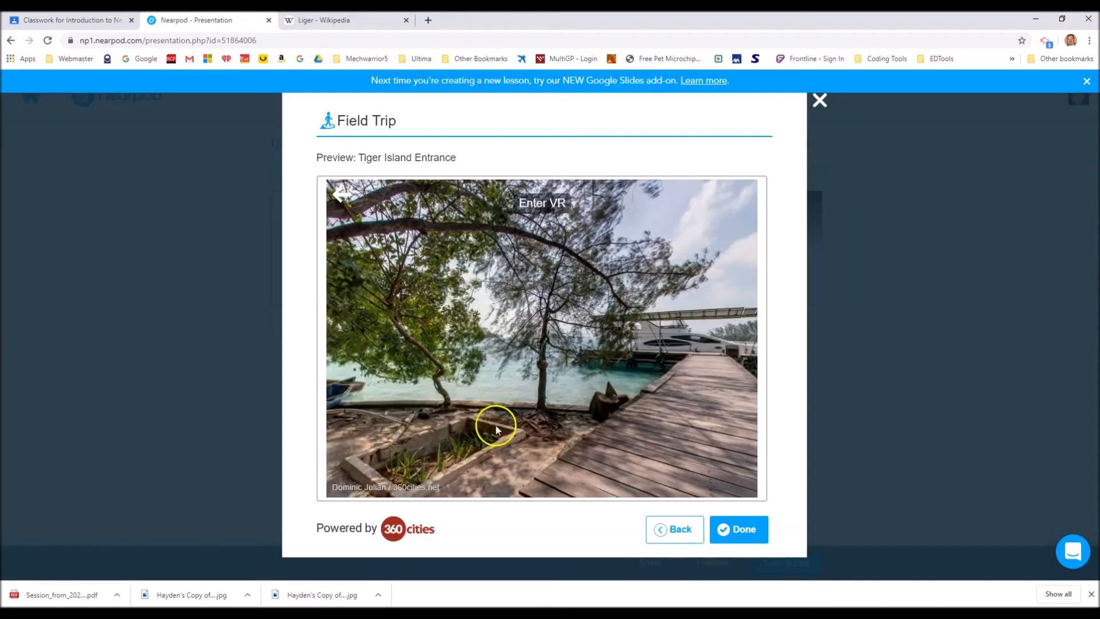
pyautogui.moveTo(497, 429); pyautogui.dragTo(377, 367)
pyautogui.moveTo(675, 379); pyautogui.dragTo(440, 337)
pyautogui.moveTo(707, 388); pyautogui.dragTo(398, 444)
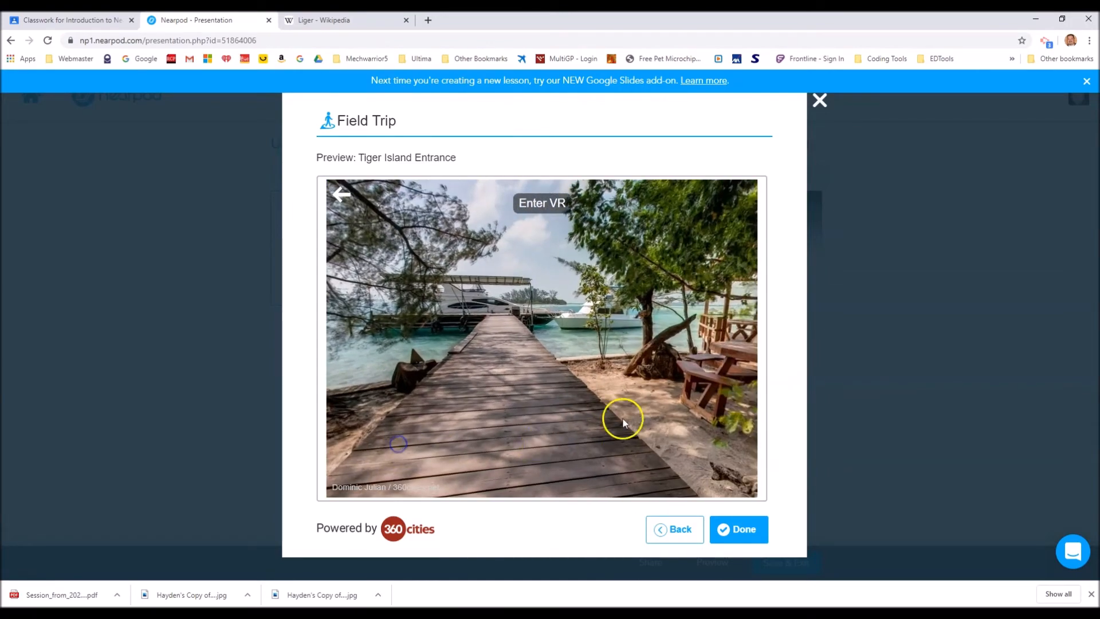
pyautogui.moveTo(623, 424); pyautogui.dragTo(467, 413)
pyautogui.click(736, 531)
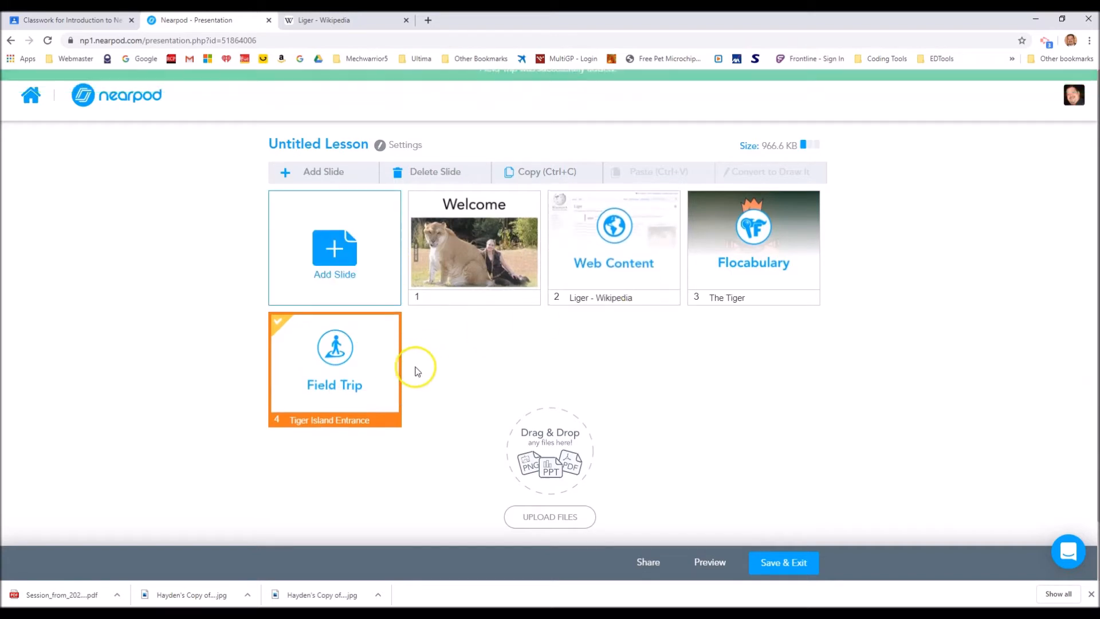
# Add a new content slide to the lesson and look over its layout and background image options without applying any
pyautogui.click(346, 257)
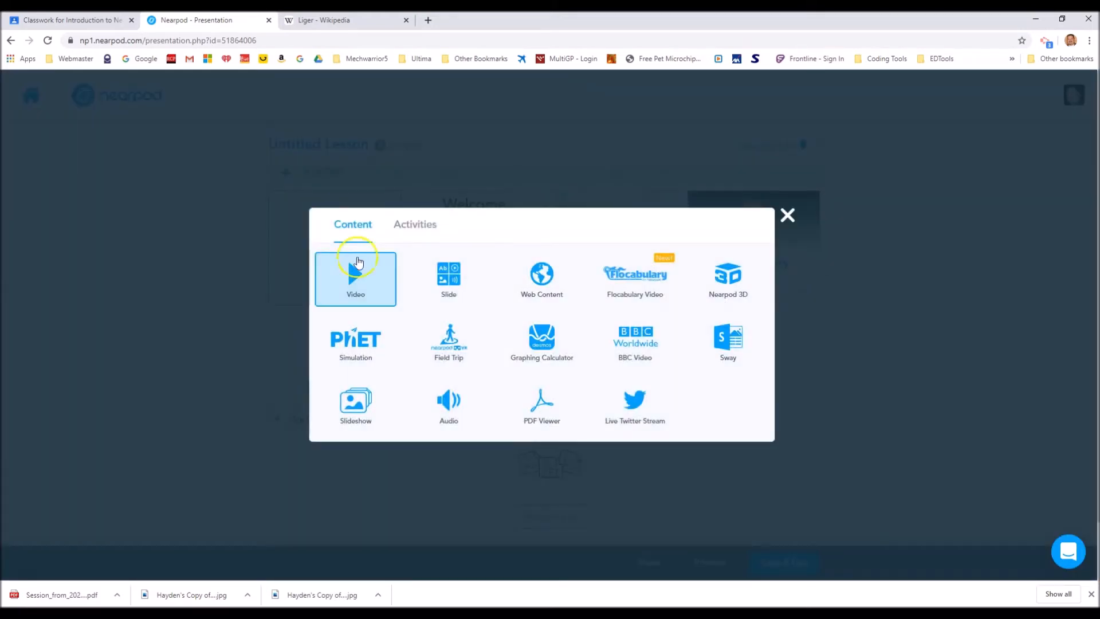
pyautogui.click(460, 287)
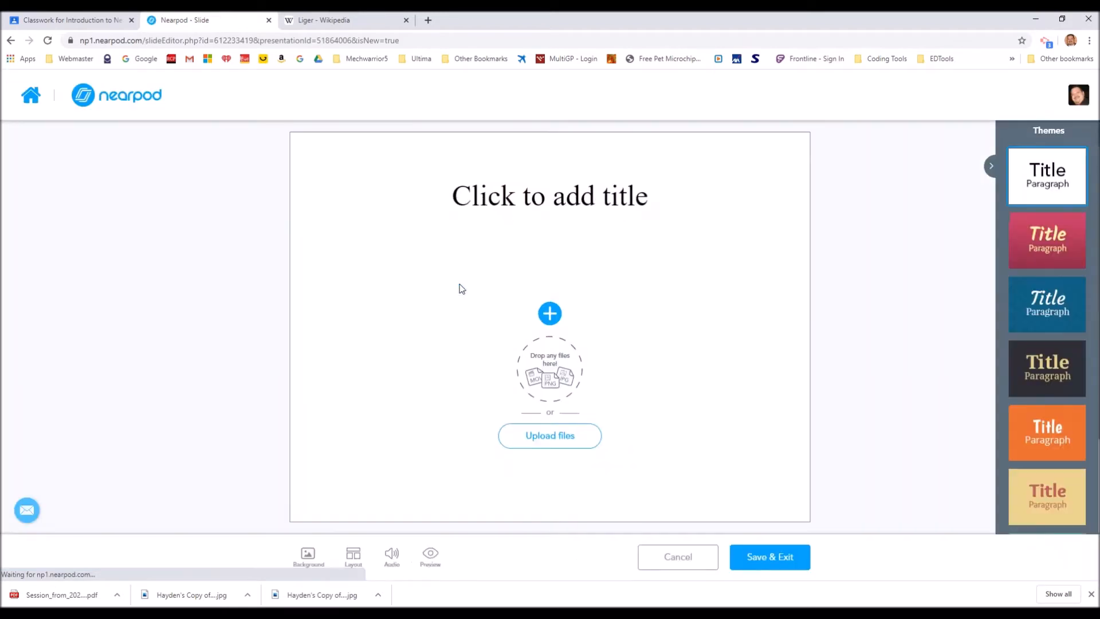
pyautogui.click(356, 559)
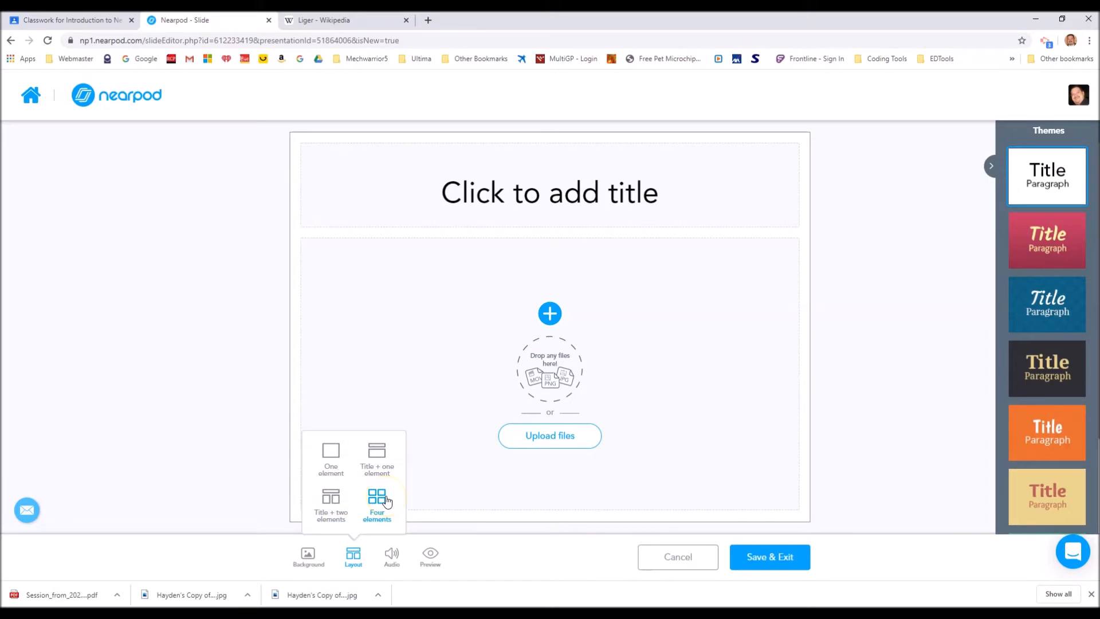
pyautogui.click(310, 553)
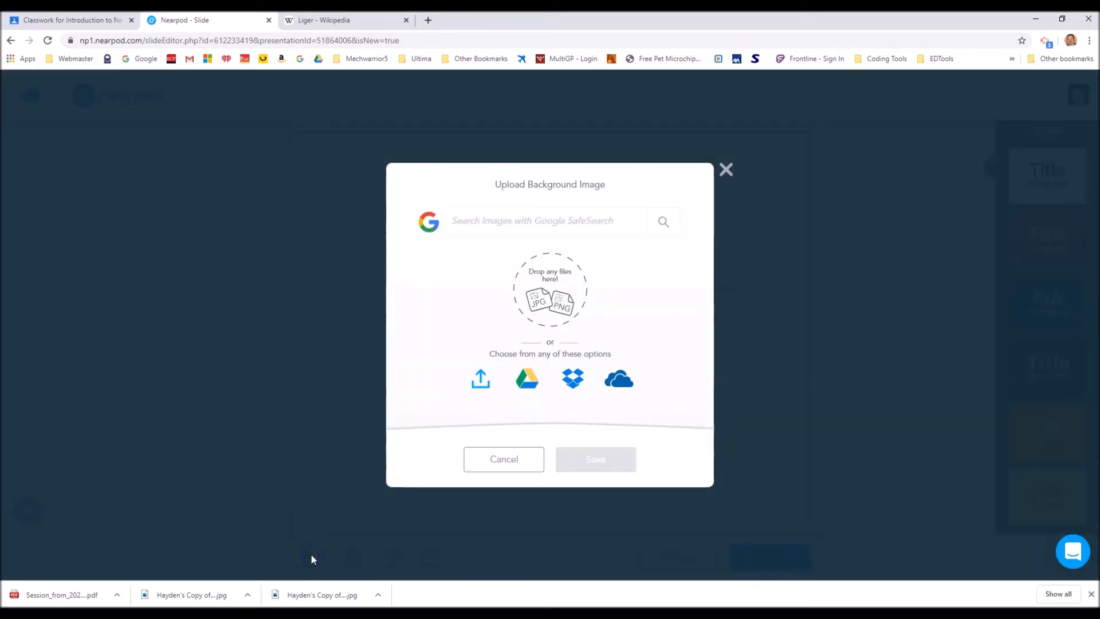
pyautogui.click(726, 171)
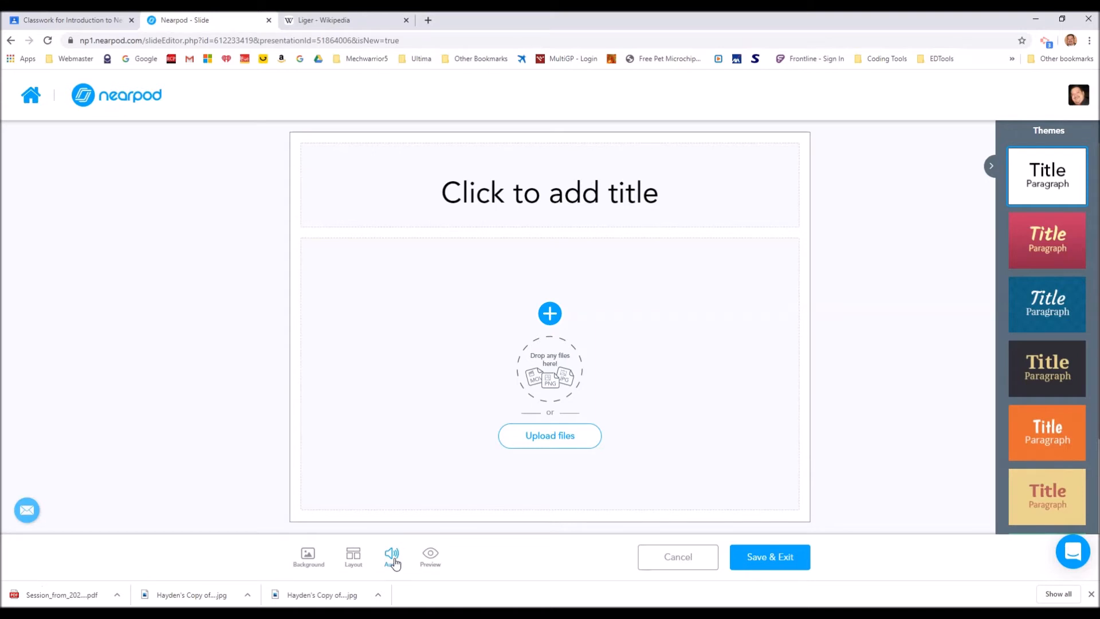
# Allow microphone access, record a voice narration of about 14 seconds for the slide, and play it back
pyautogui.click(393, 559)
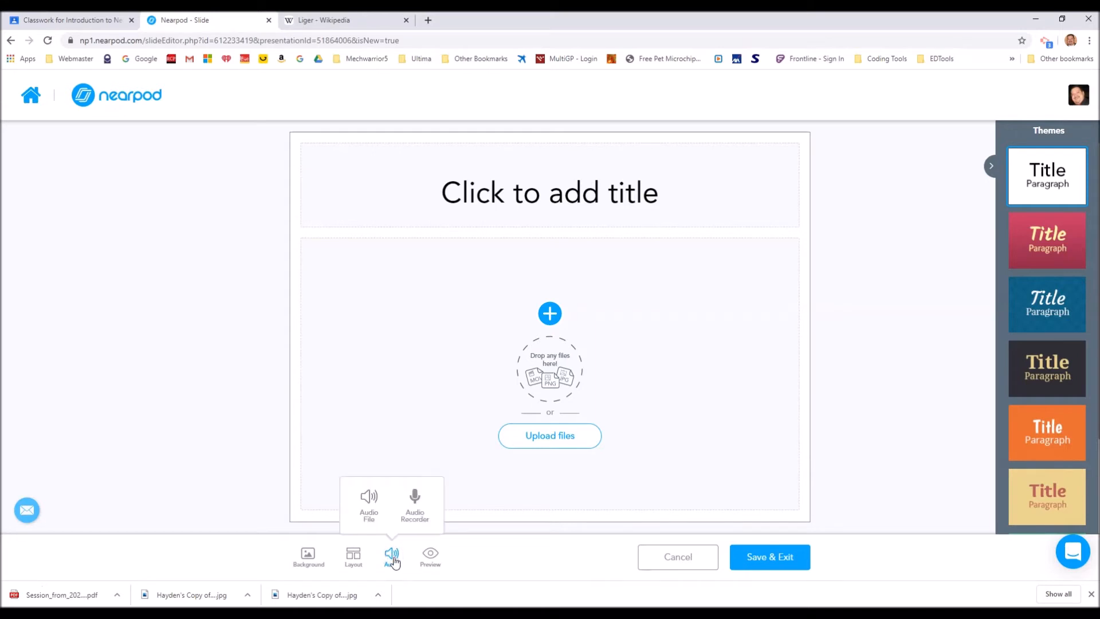
pyautogui.click(416, 499)
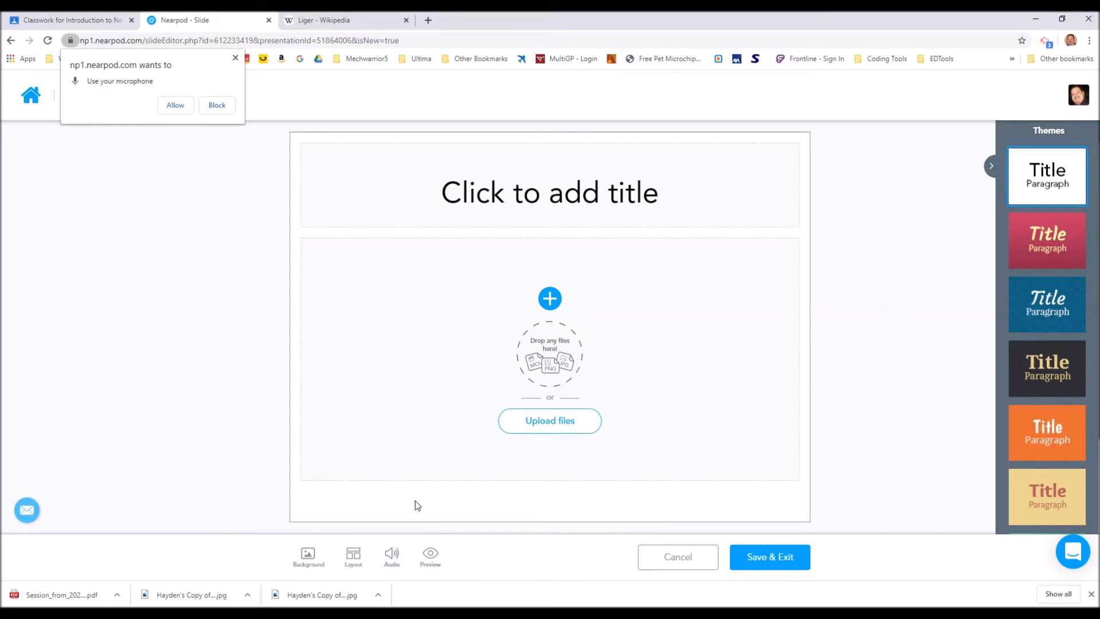
pyautogui.click(176, 106)
pyautogui.click(527, 358)
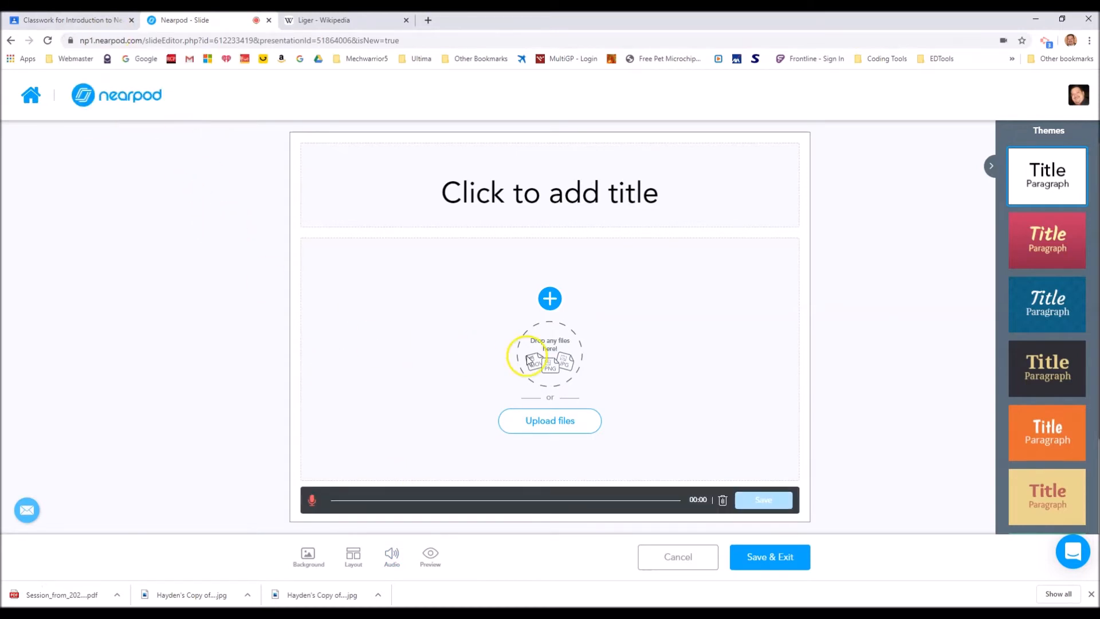
pyautogui.click(313, 502)
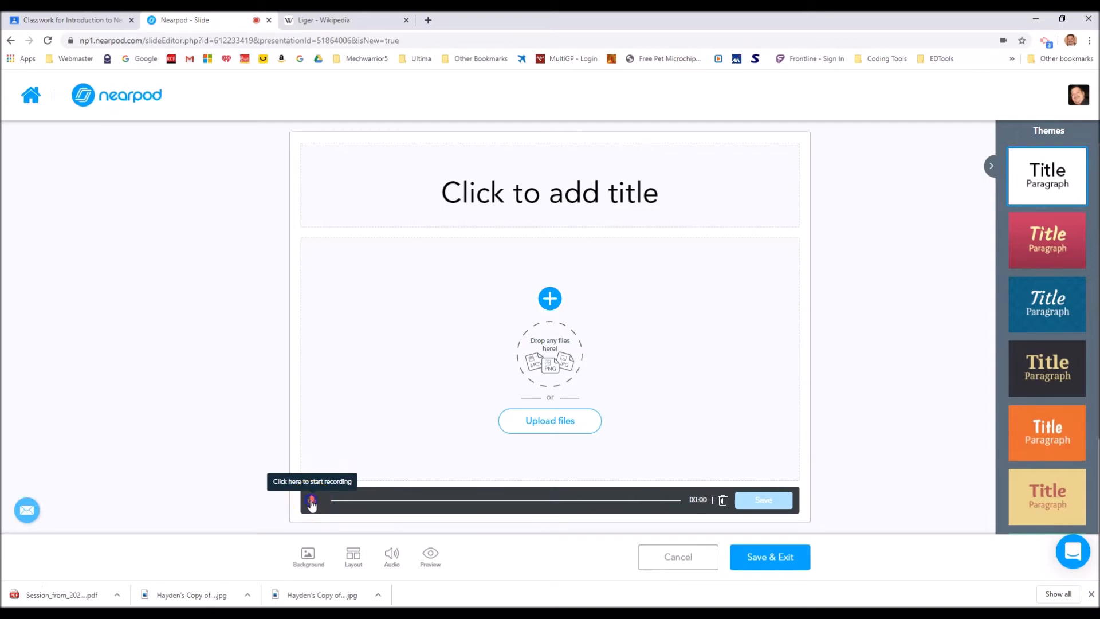
pyautogui.click(311, 502)
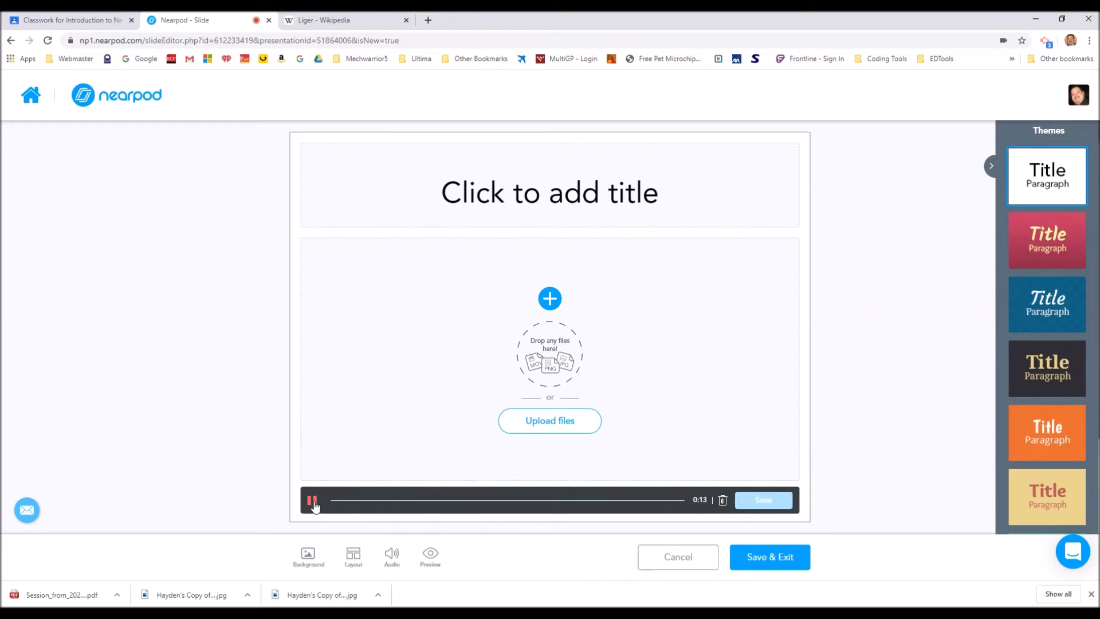
pyautogui.click(313, 505)
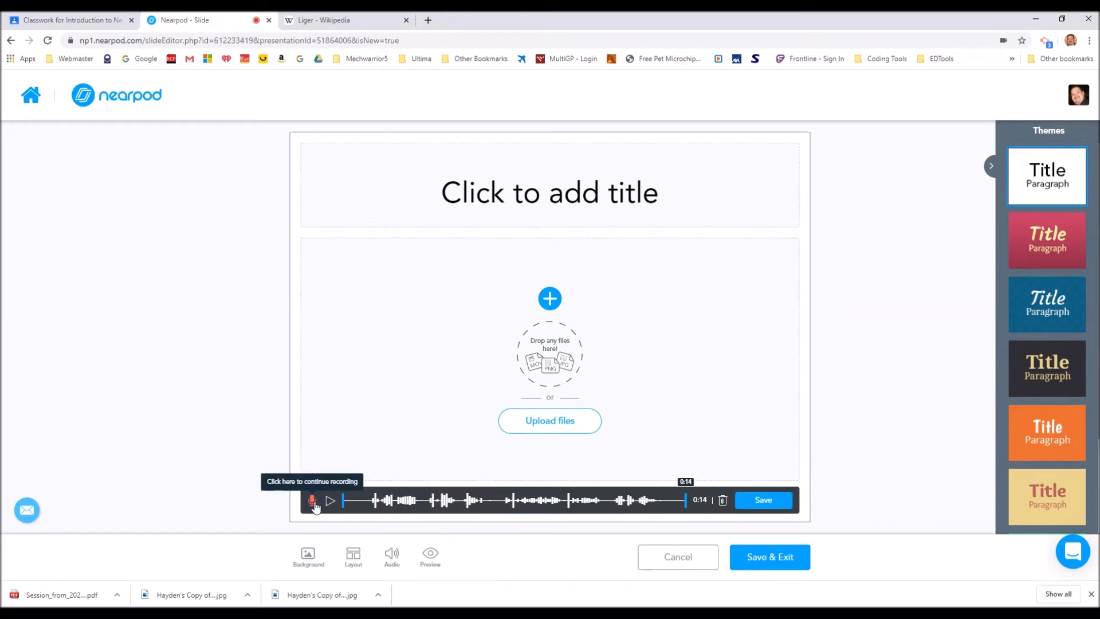
pyautogui.click(331, 505)
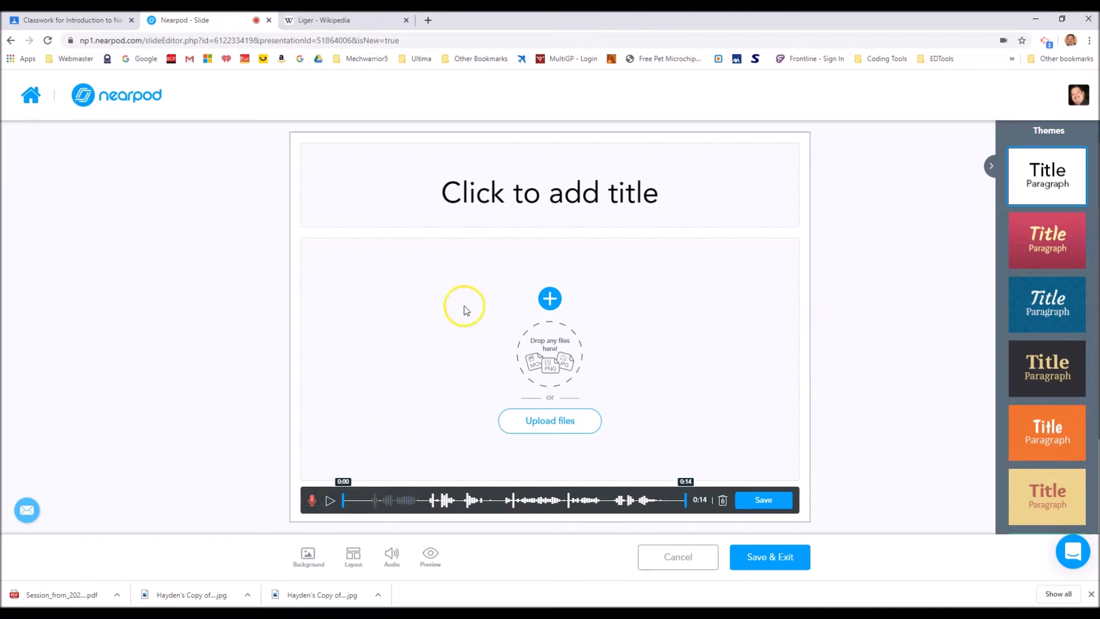
# Enter "New Feature" as the slide title
pyautogui.click(557, 197)
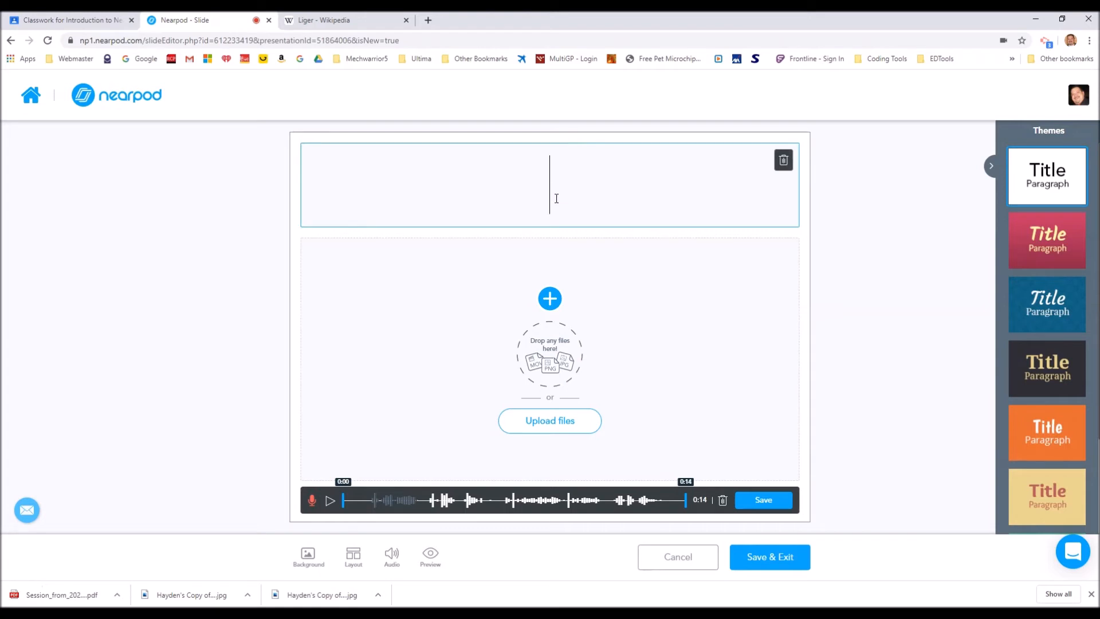
pyautogui.write('New ')
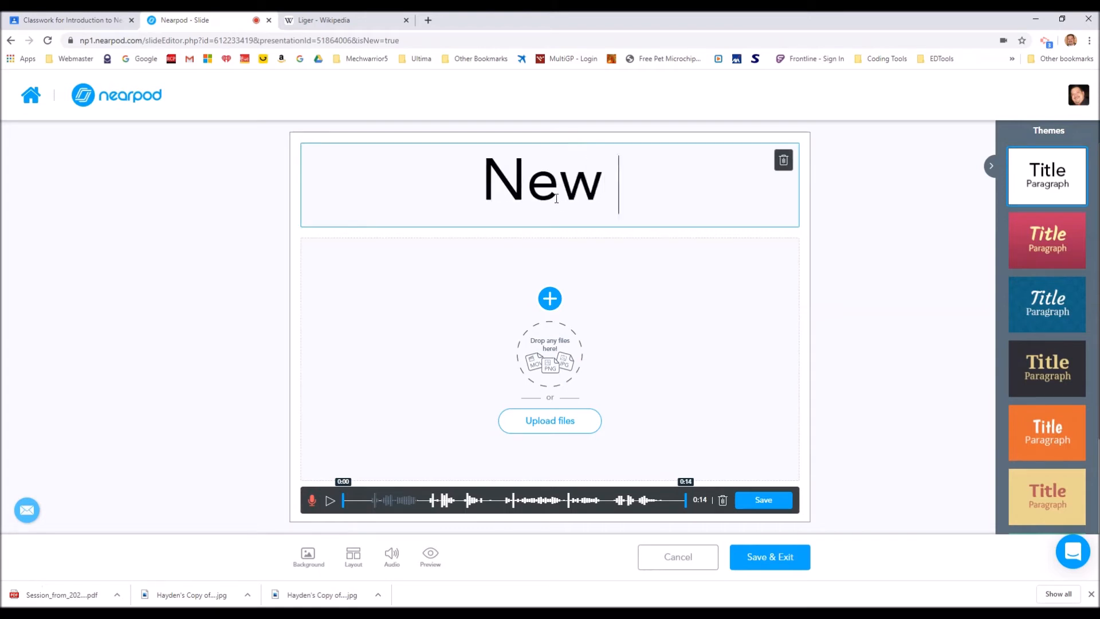
pyautogui.write('Feature')
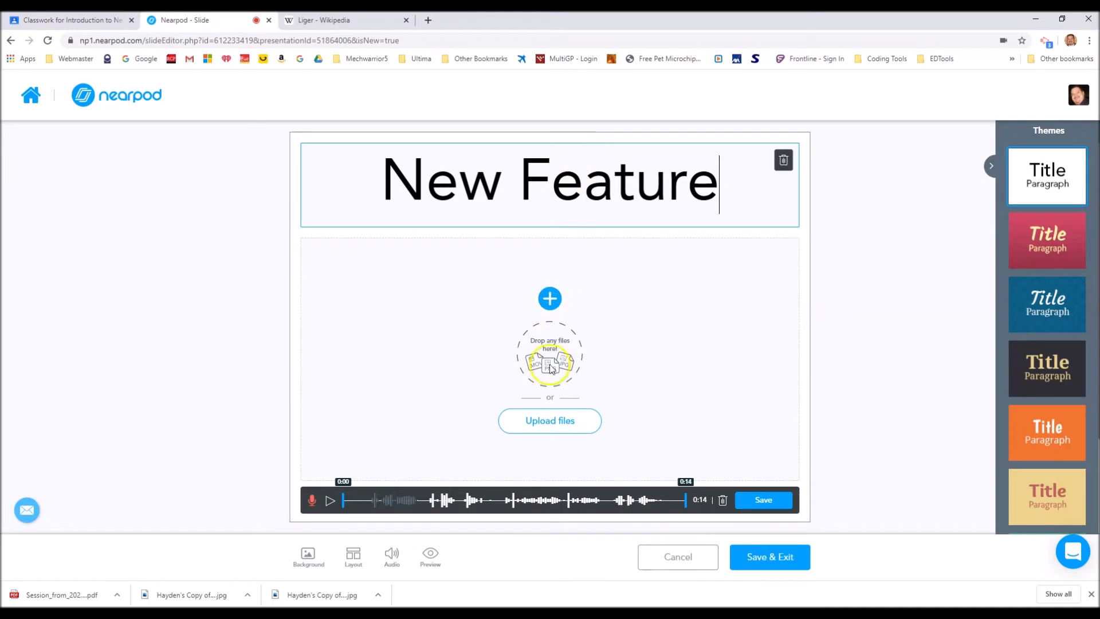
# Search Google images for "teacher" and insert the photo of the bearded teacher pointing in front of a chalkboard below the title
pyautogui.click(549, 308)
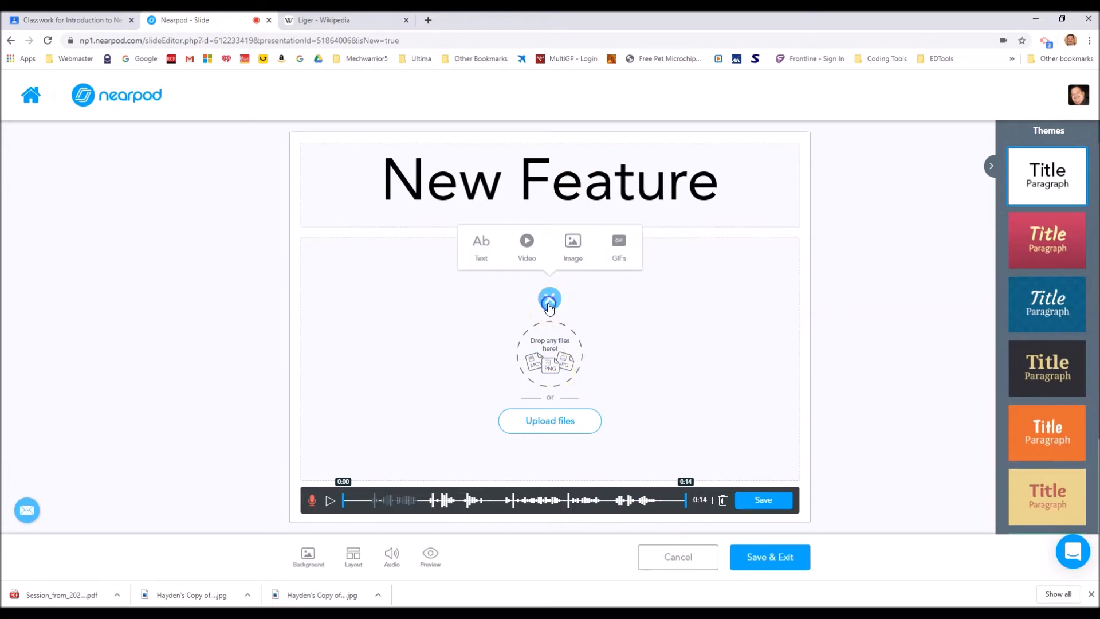
pyautogui.click(571, 257)
pyautogui.click(506, 223)
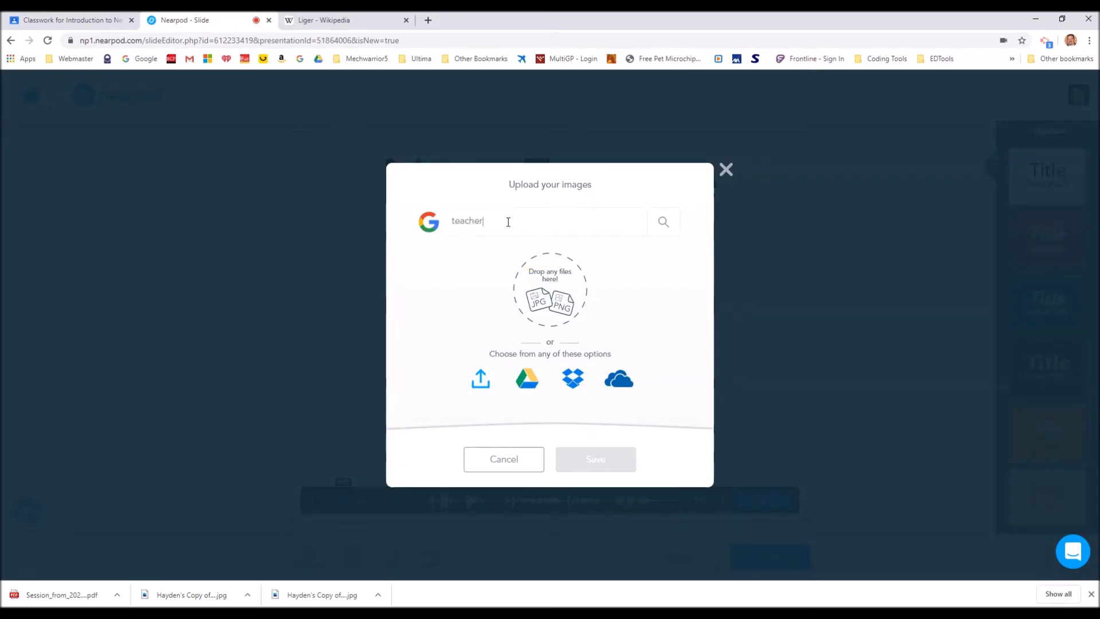
pyautogui.press('Return')
pyautogui.click(479, 205)
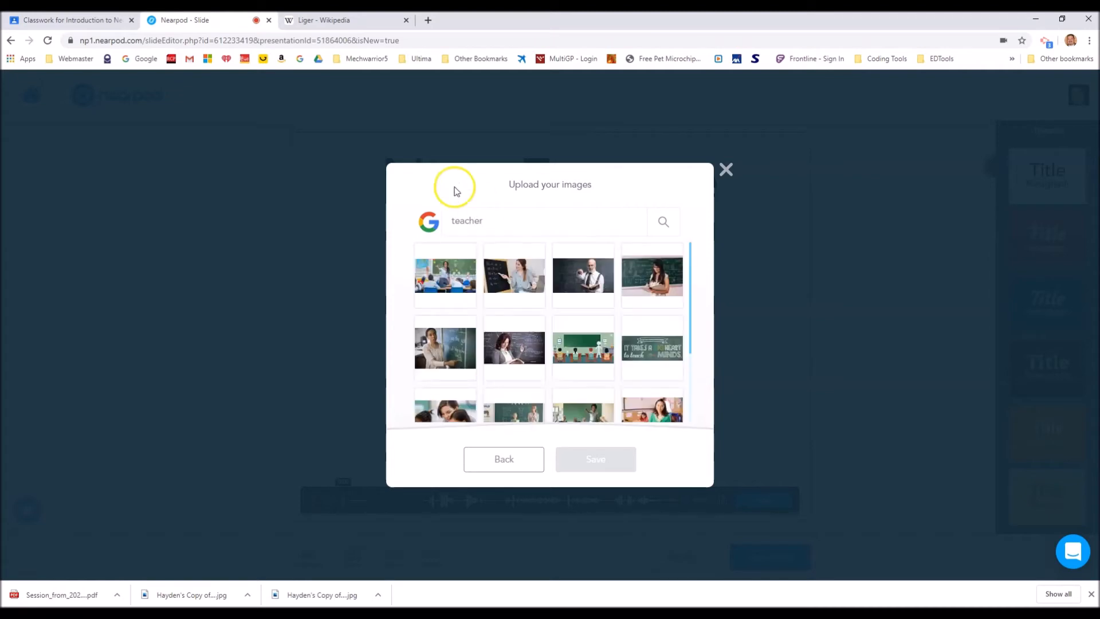
pyautogui.click(584, 273)
pyautogui.click(598, 447)
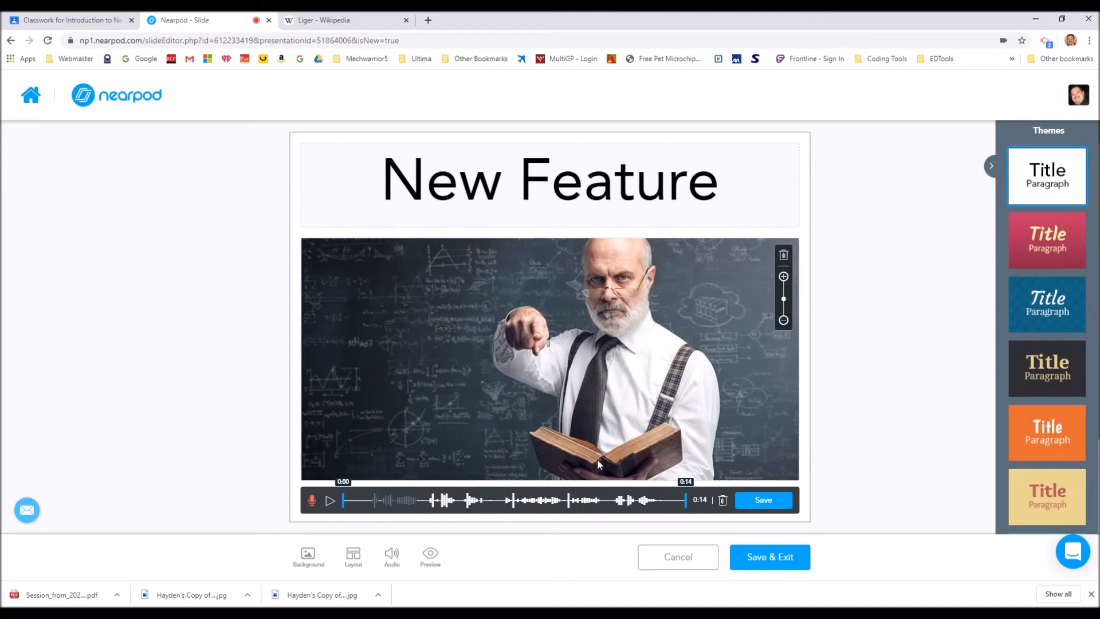
# Save the audio recording with the slide and return from the lesson editor to My Library
pyautogui.click(782, 503)
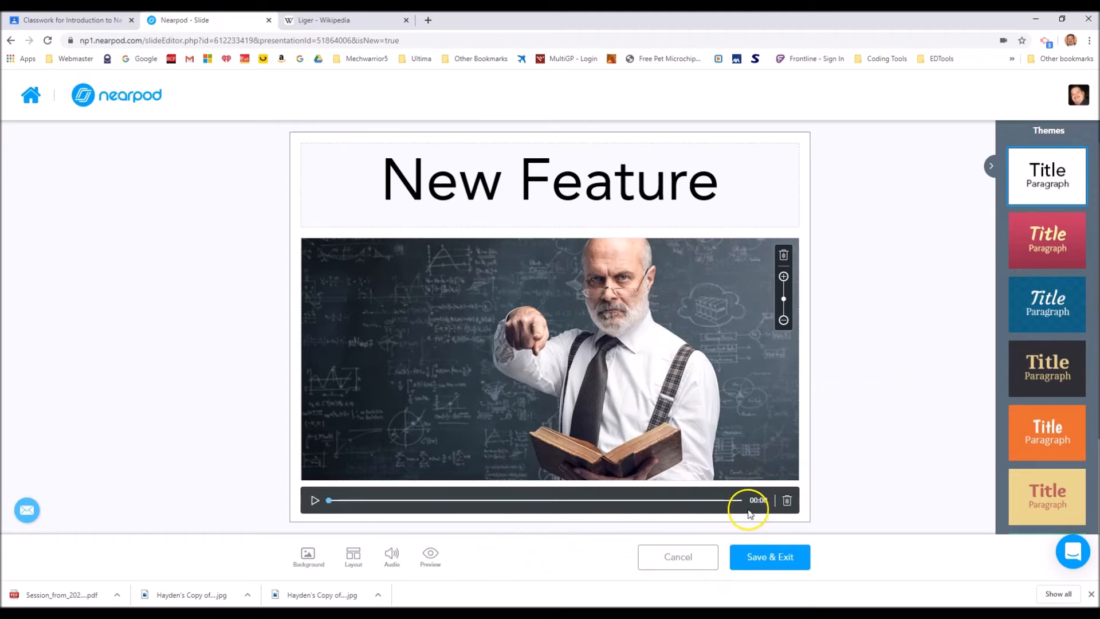
pyautogui.click(770, 569)
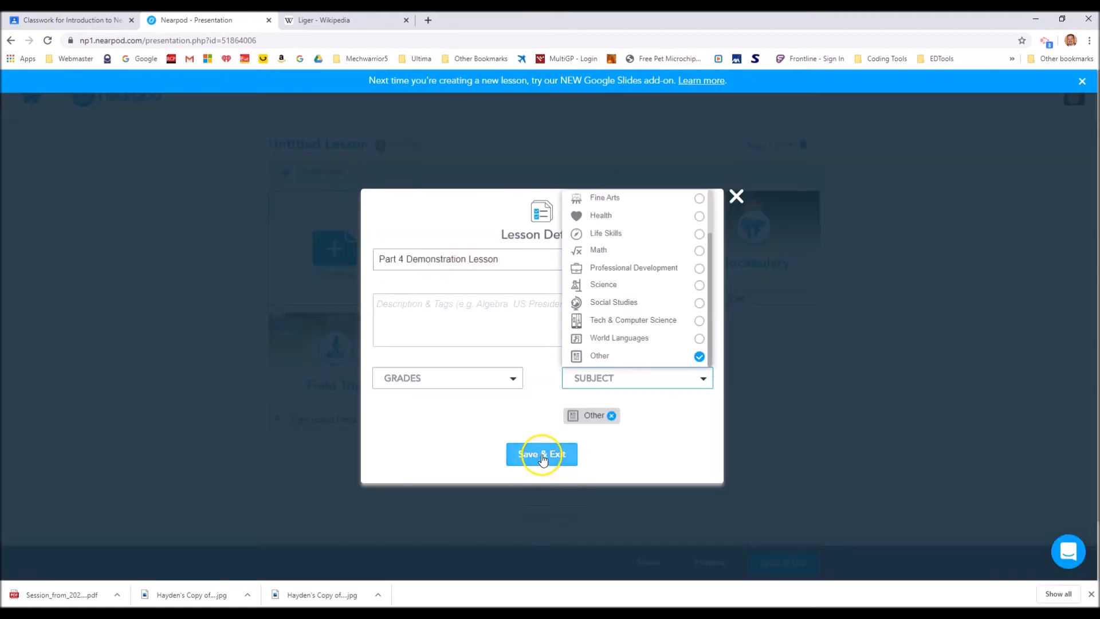
pyautogui.click(542, 456)
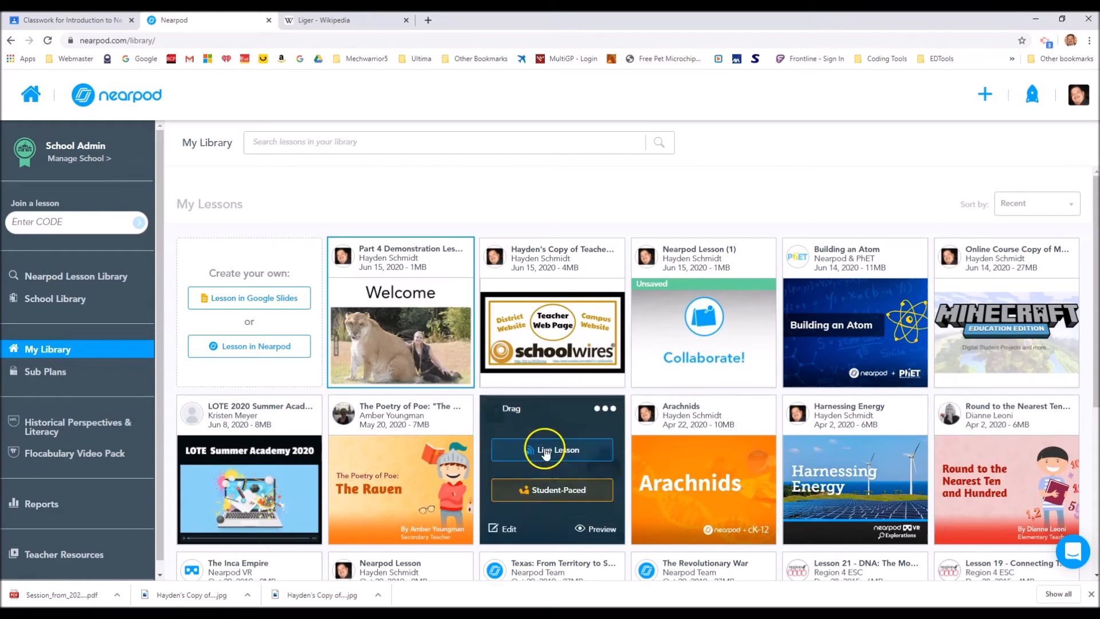
# Launch the Part 4 Demonstration lesson as a Live Lesson and review the options for sharing its join code
pyautogui.moveTo(405, 347)
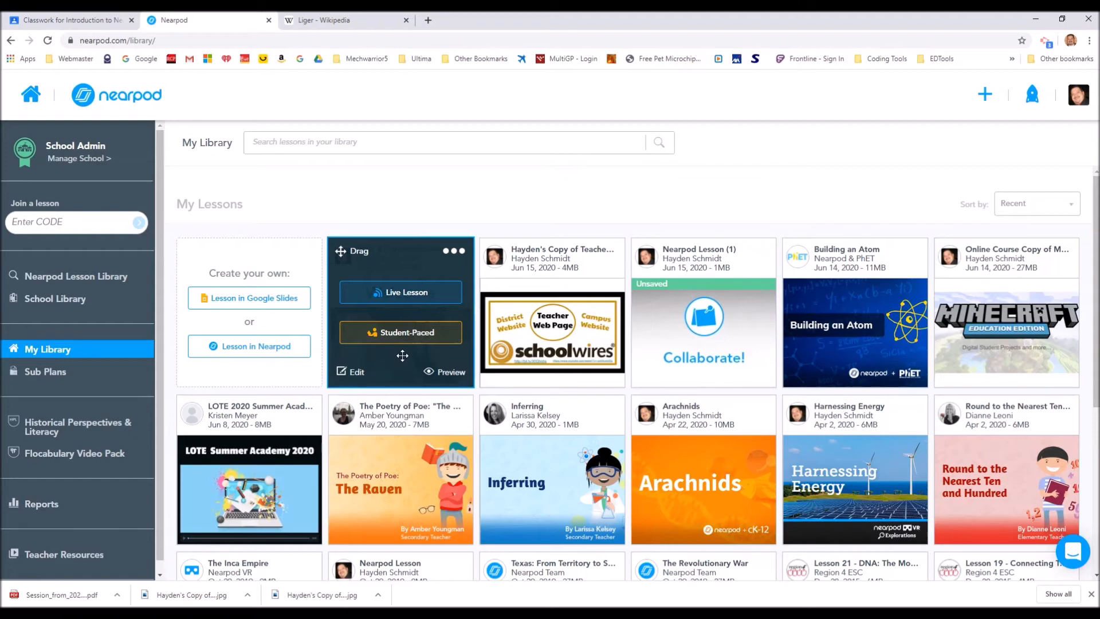
pyautogui.click(405, 295)
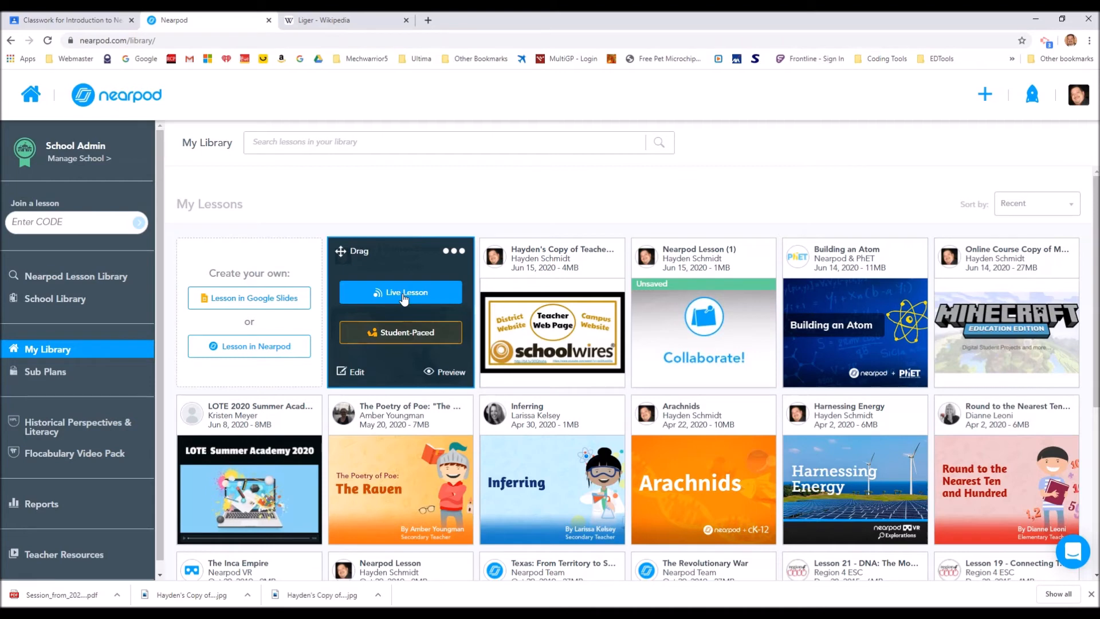
pyautogui.click(403, 294)
pyautogui.click(407, 333)
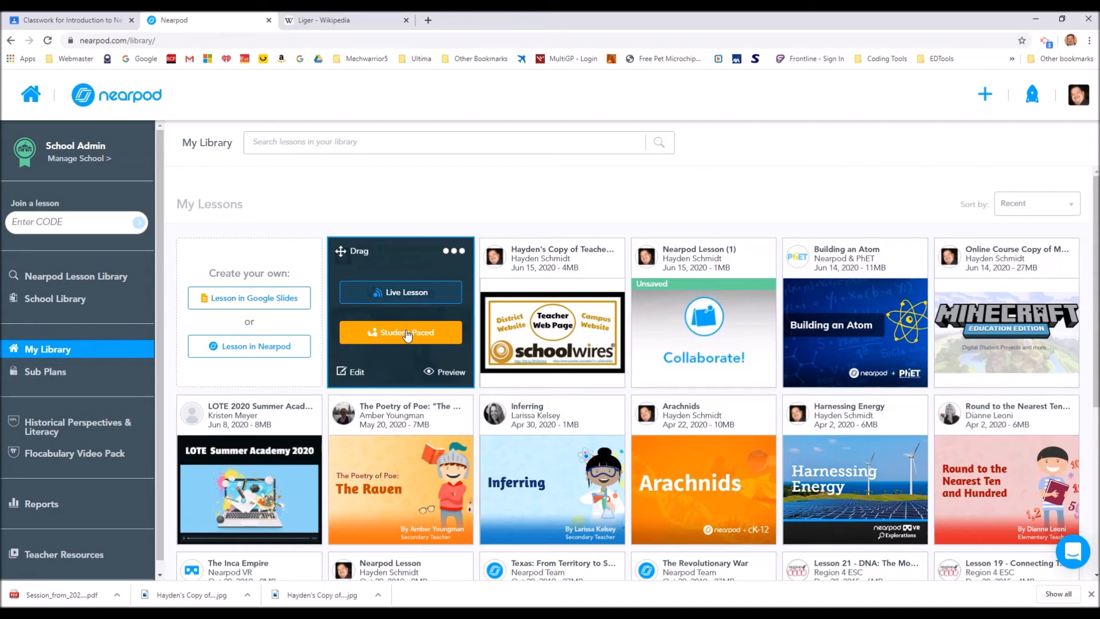
pyautogui.click(399, 294)
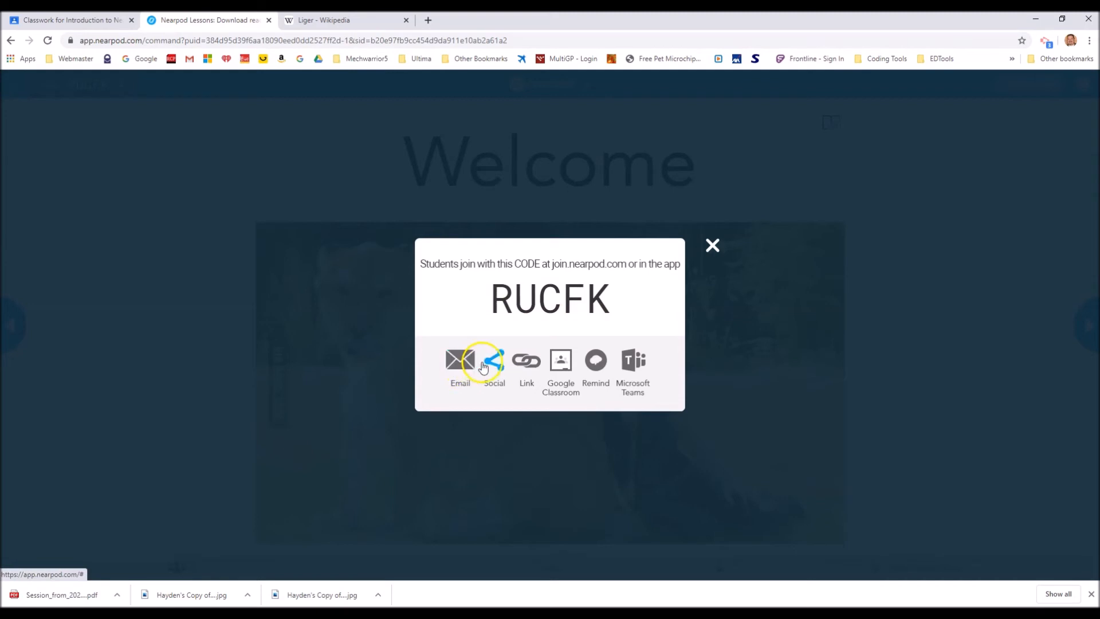
pyautogui.click(495, 379)
pyautogui.click(534, 373)
pyautogui.click(565, 368)
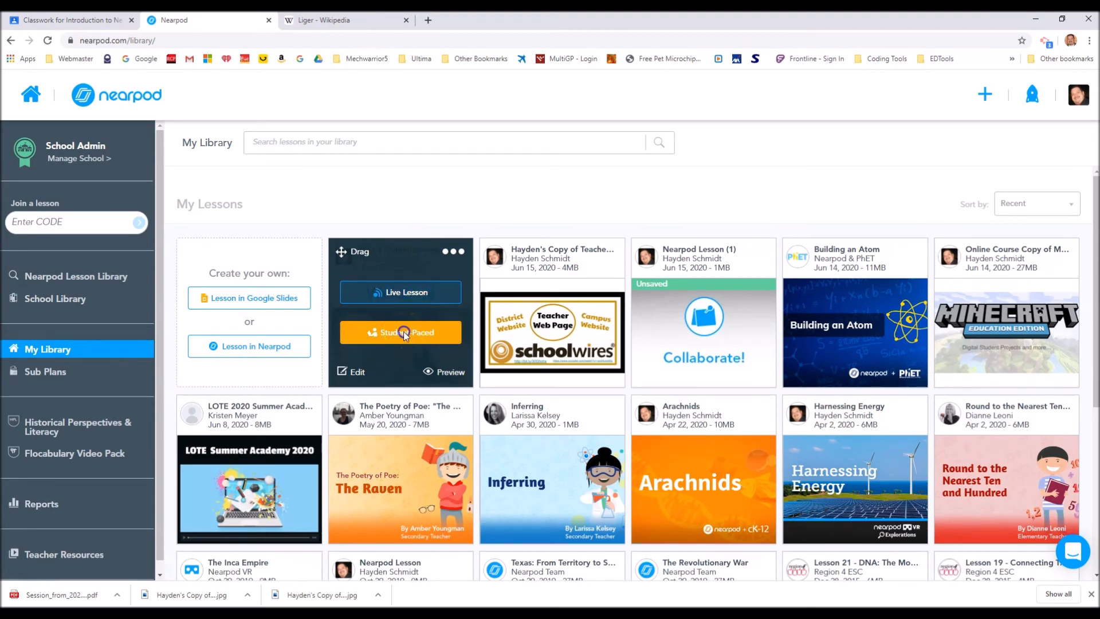
# Open the Part 4 Demonstration lesson in Student-Paced mode and start sharing it to Google Classroom
pyautogui.click(403, 332)
pyautogui.click(405, 338)
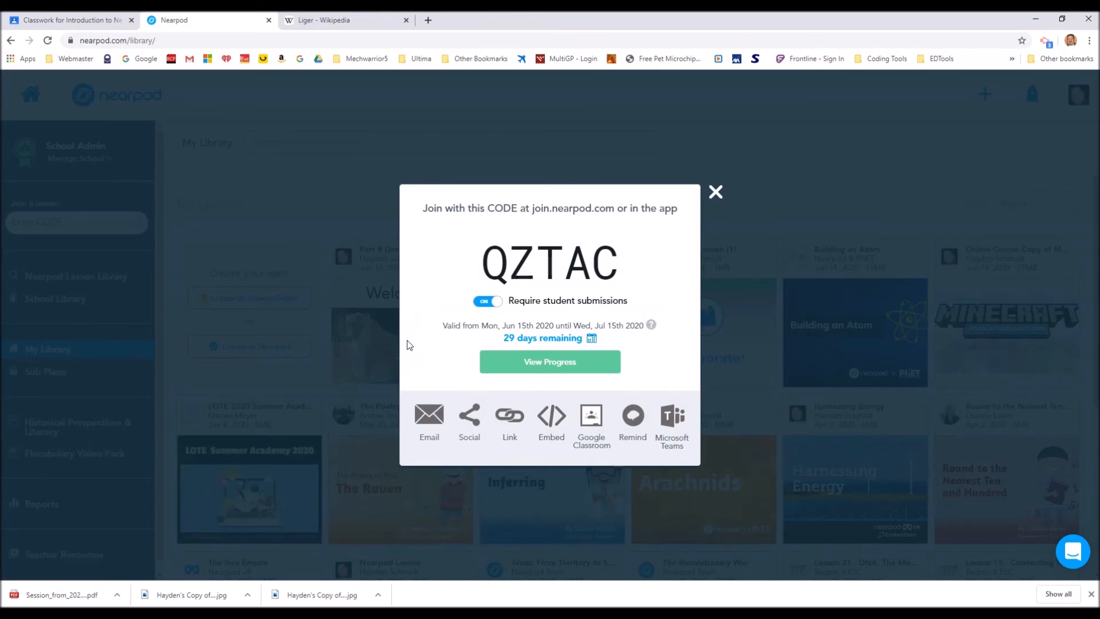
pyautogui.click(592, 421)
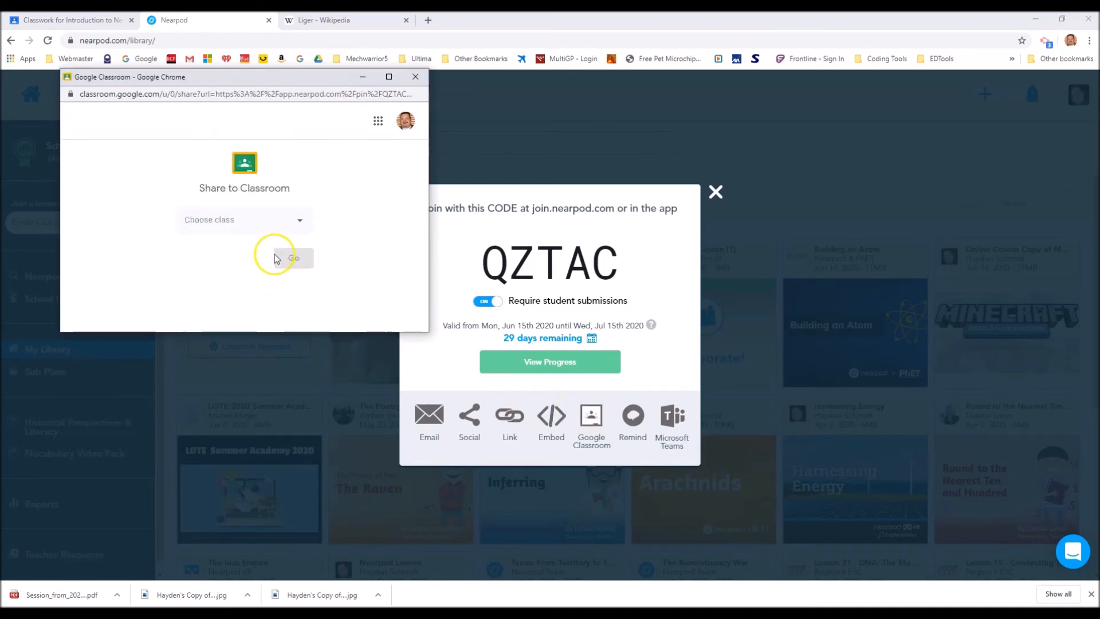
# Choose Test Class 101, First Period, as the Google Classroom class that receives the lesson
pyautogui.click(300, 220)
pyautogui.scroll(-6, 298, 223)
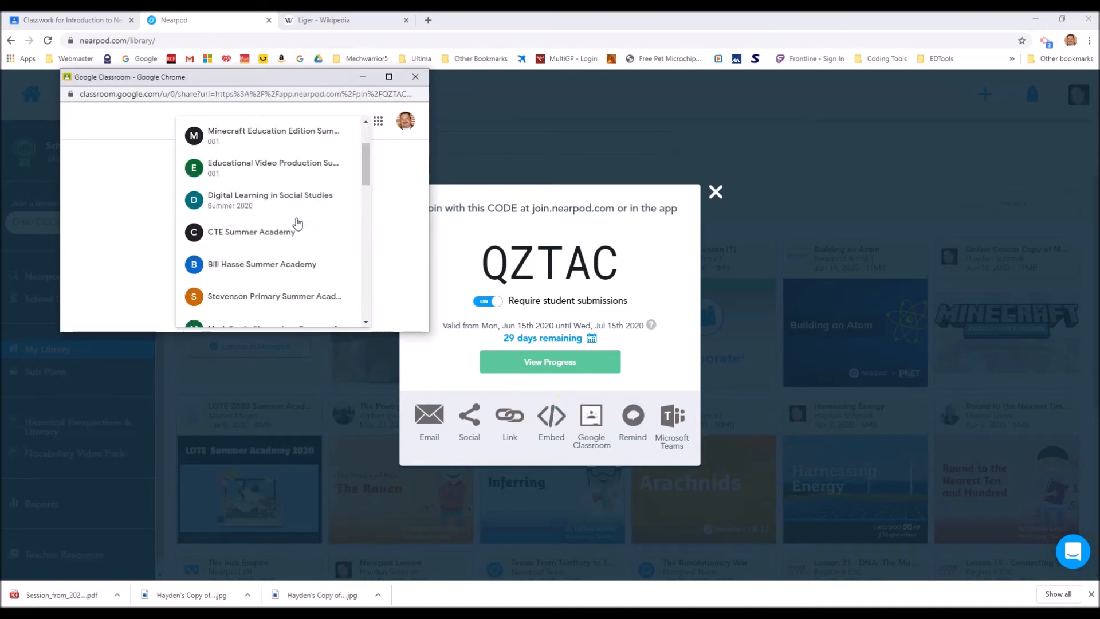
pyautogui.scroll(-6, 297, 224)
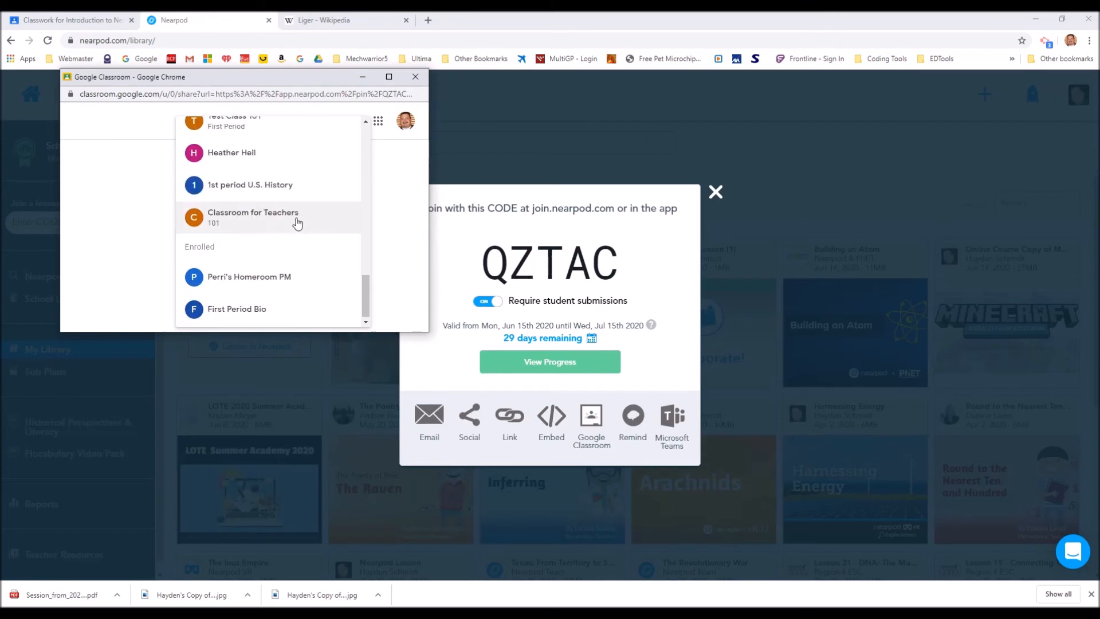
pyautogui.scroll(3, 293, 224)
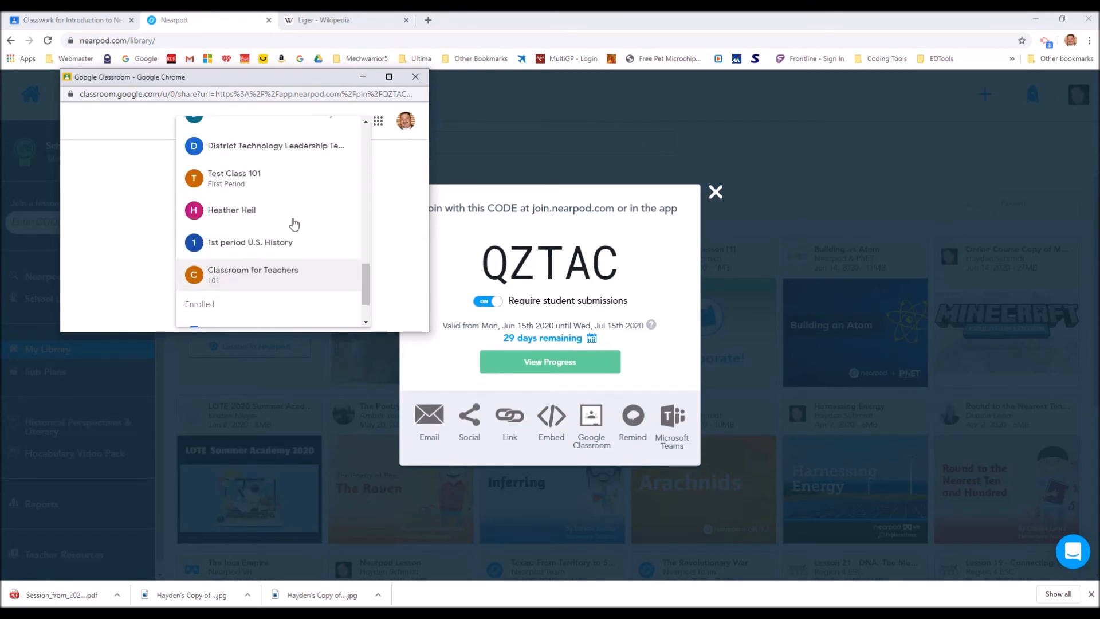
pyautogui.click(229, 181)
# Choose Create assignment as the Google Classroom sharing action and proceed to the assignment form
pyautogui.click(296, 266)
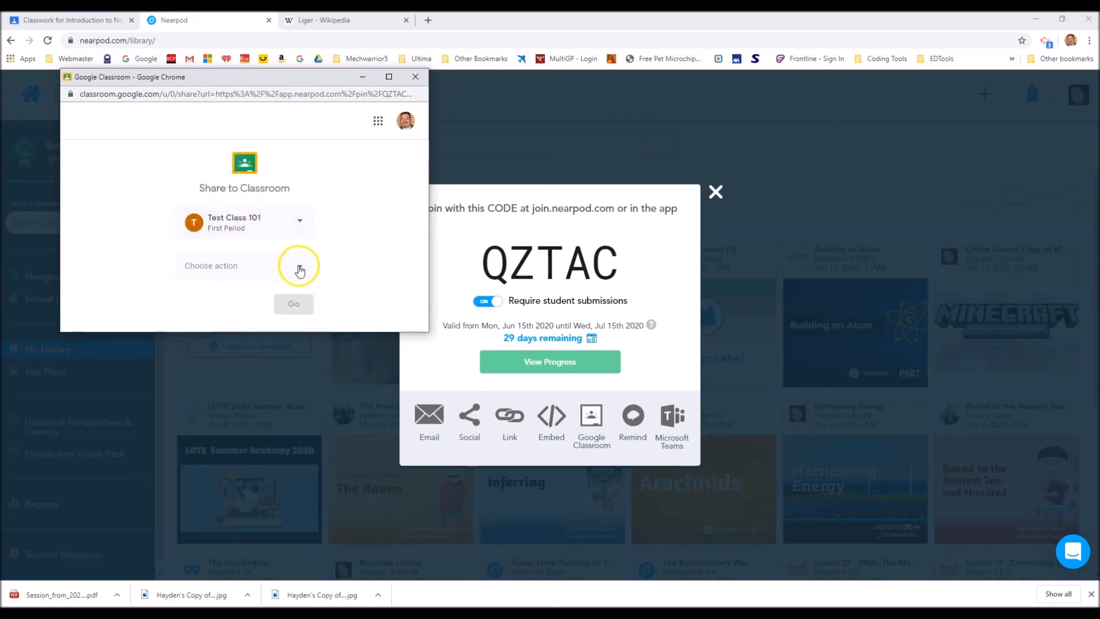
pyautogui.click(210, 218)
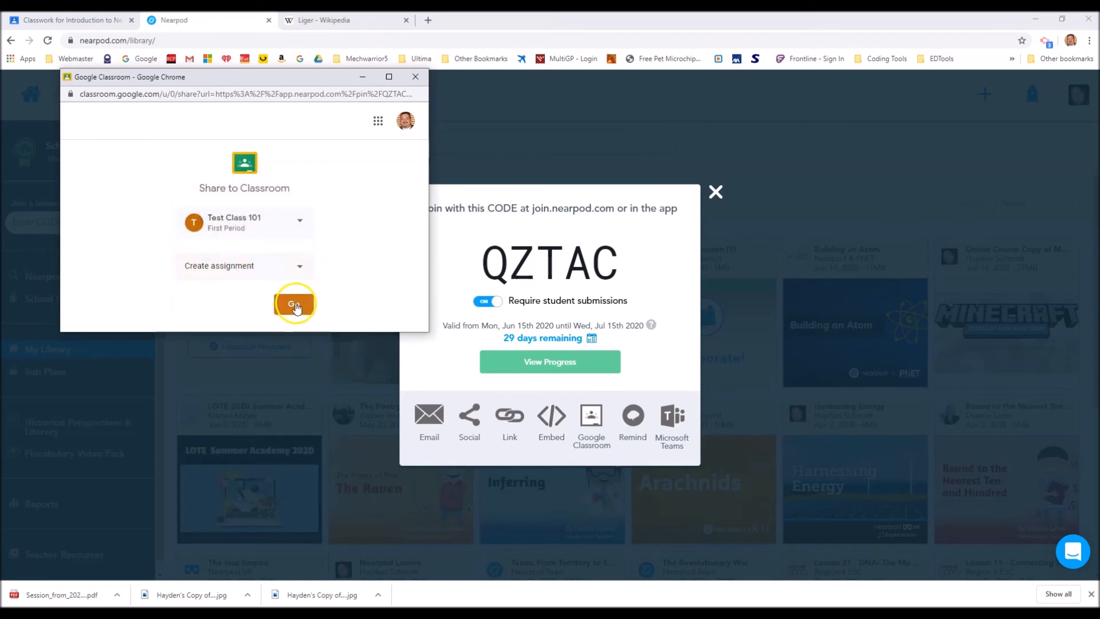
pyautogui.click(296, 307)
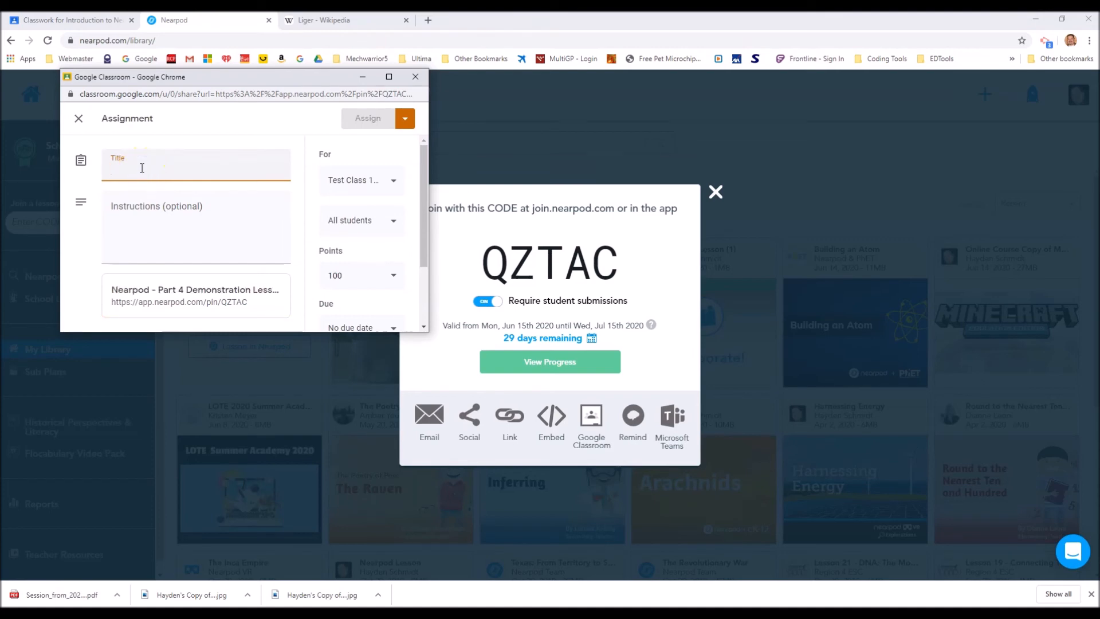
# Title the assignment "Nearpod Part 4 Assignment" and leave its optional instructions empty
pyautogui.write('Near')
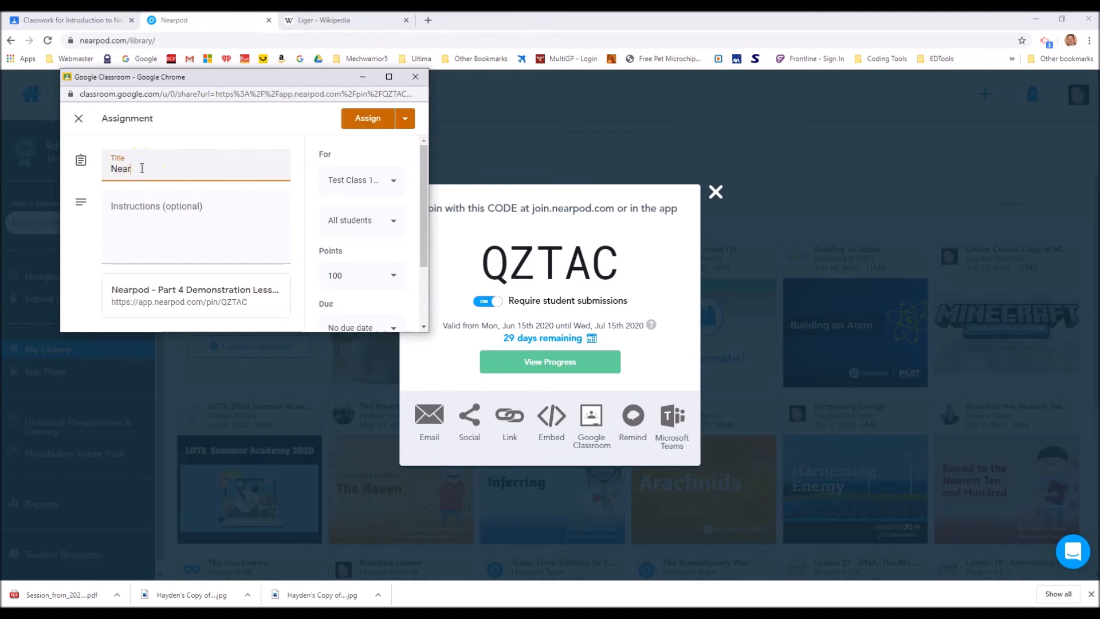
pyautogui.write('pod Part 4 Assignment')
pyautogui.click(140, 218)
pyautogui.click(140, 208)
pyautogui.click(140, 208)
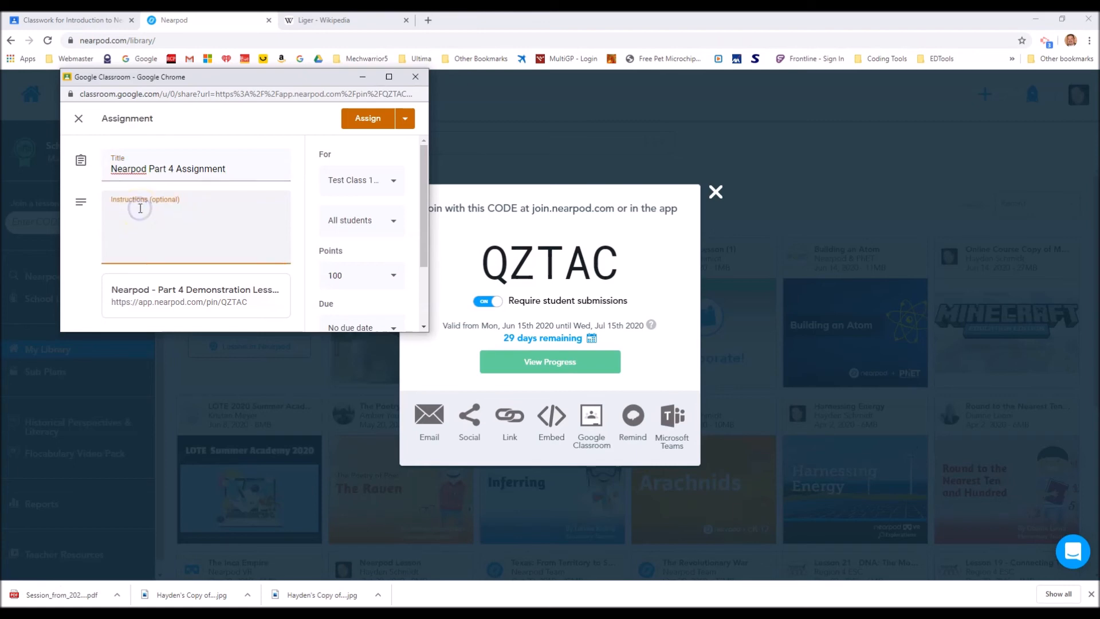
# Set the assignment's due date to Jul 31, 2020 without entering a specific time, and assign it to the class
pyautogui.scroll(-2, 318, 254)
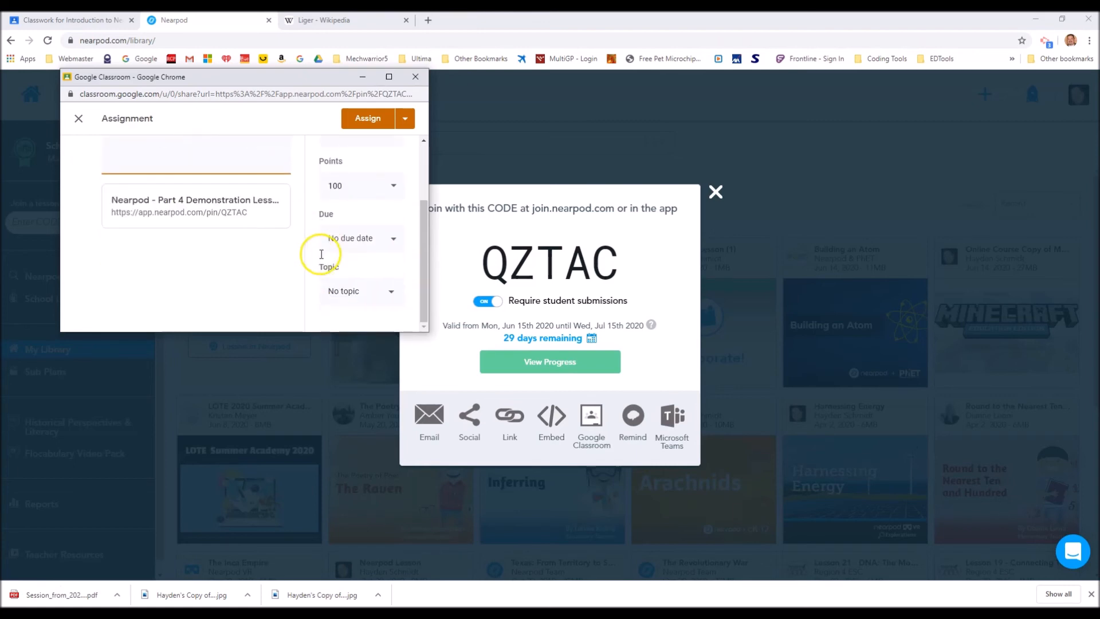
pyautogui.click(394, 239)
pyautogui.click(365, 283)
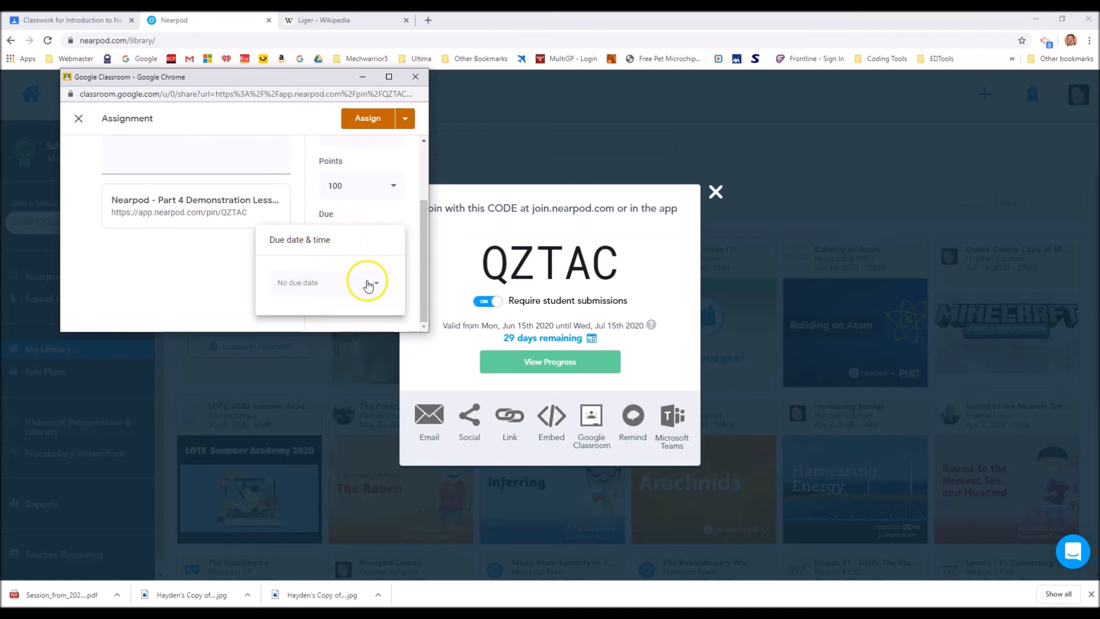
pyautogui.click(354, 222)
pyautogui.click(388, 155)
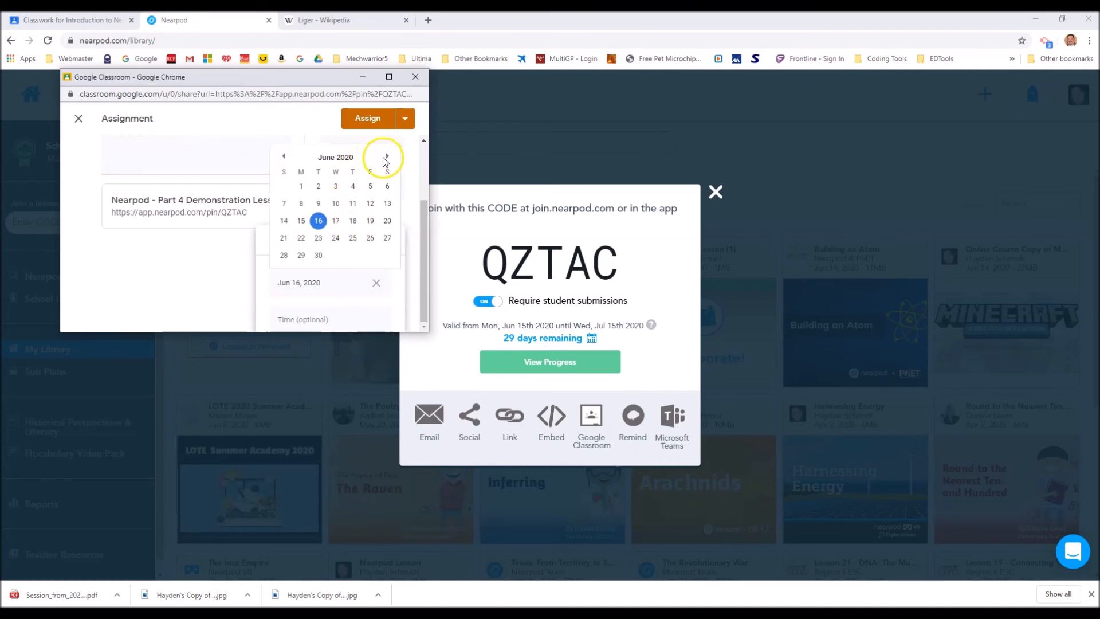
pyautogui.click(370, 255)
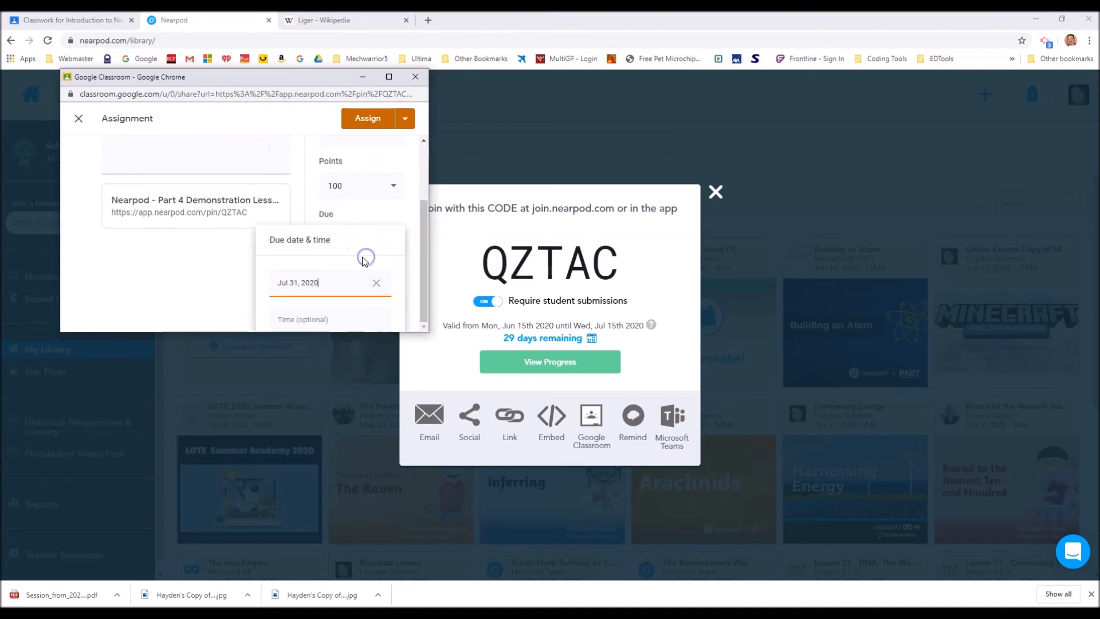
pyautogui.click(307, 314)
pyautogui.click(299, 278)
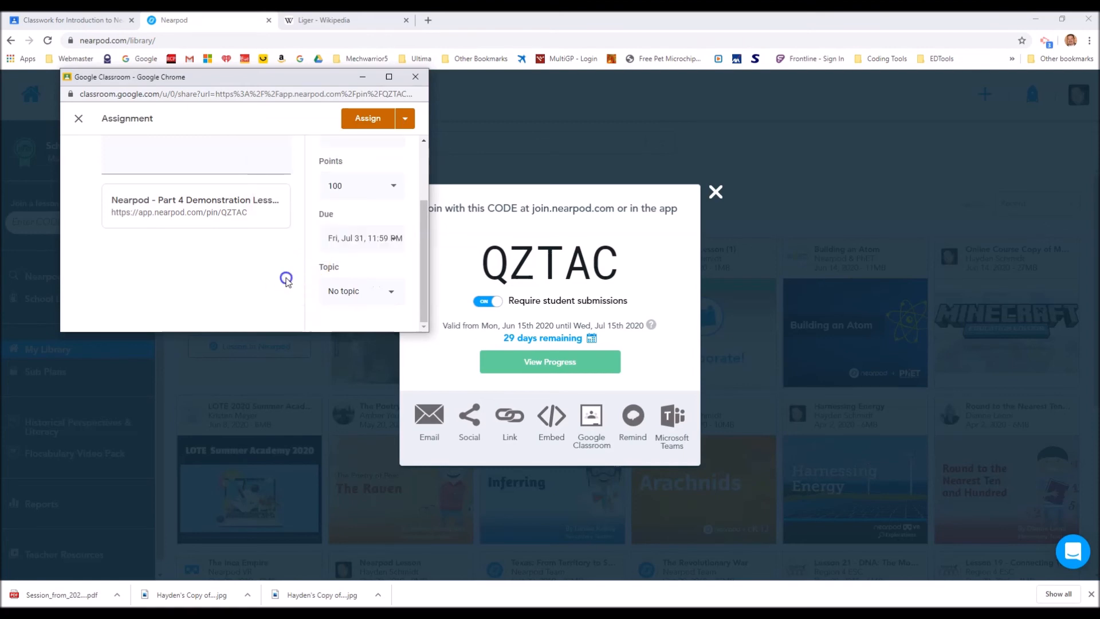
pyautogui.click(377, 120)
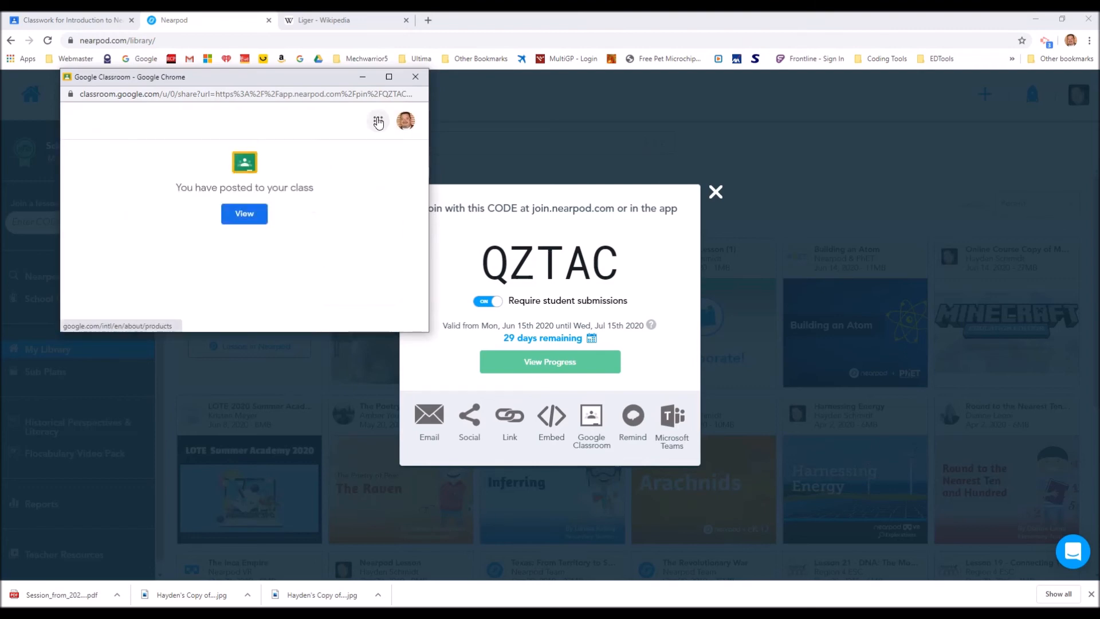
# View the posted Nearpod Part 4 Assignment in Test Class 101's classwork and open its attached Nearpod lesson link
pyautogui.click(246, 213)
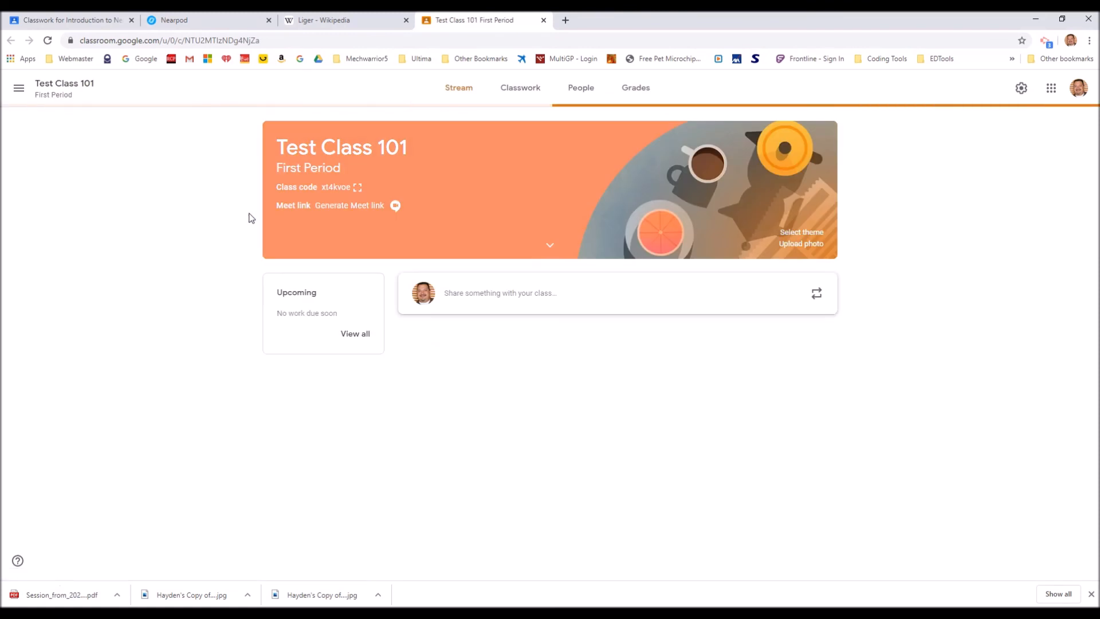
pyautogui.click(516, 91)
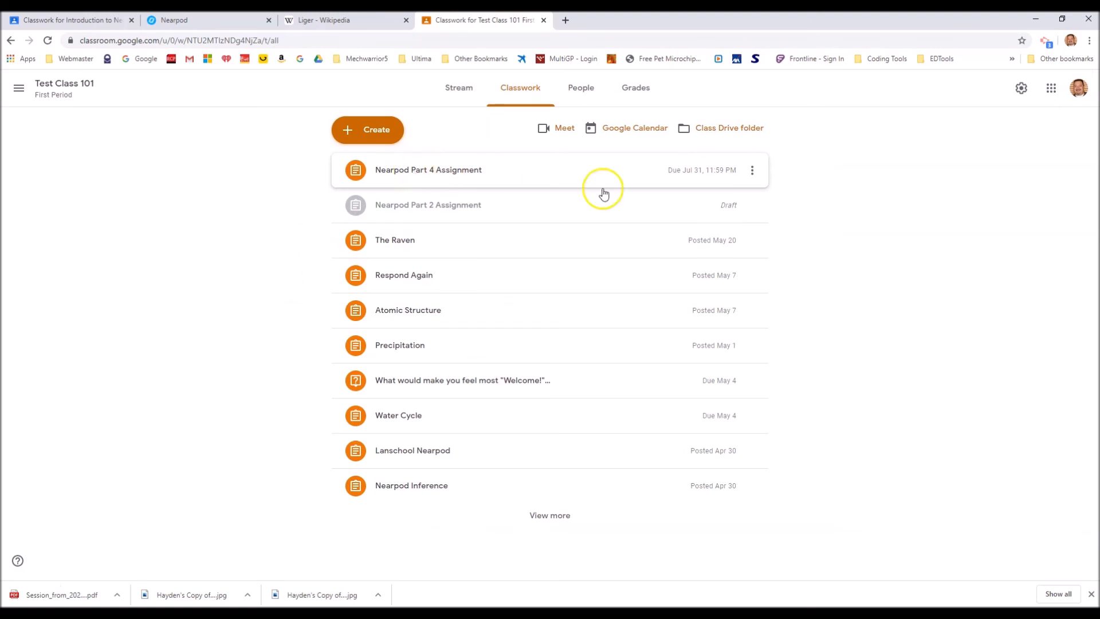
pyautogui.click(437, 174)
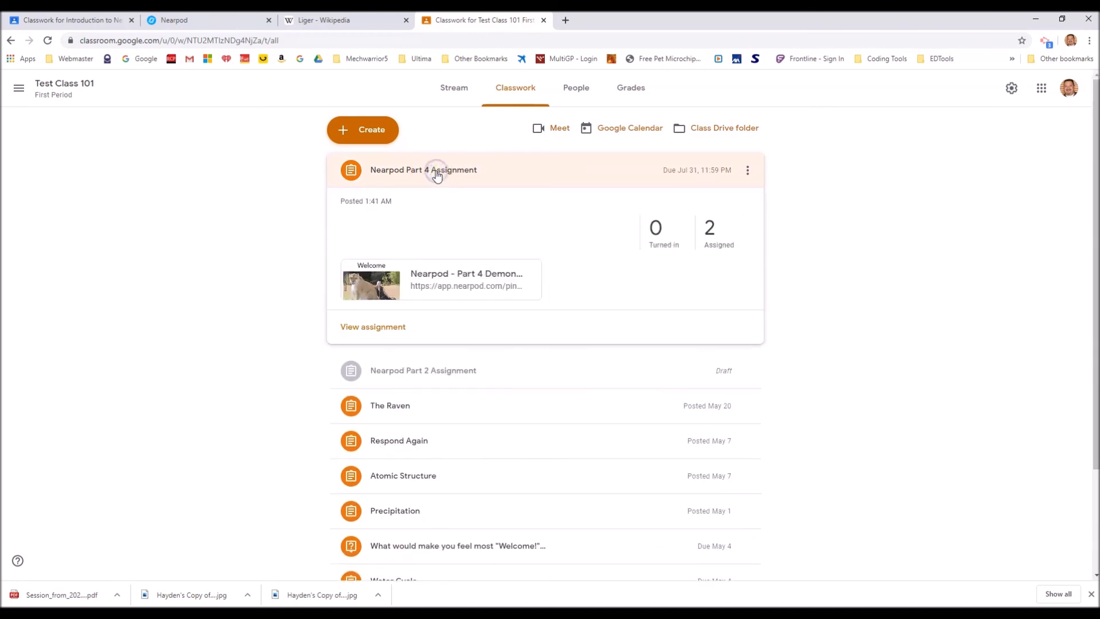
pyautogui.click(444, 279)
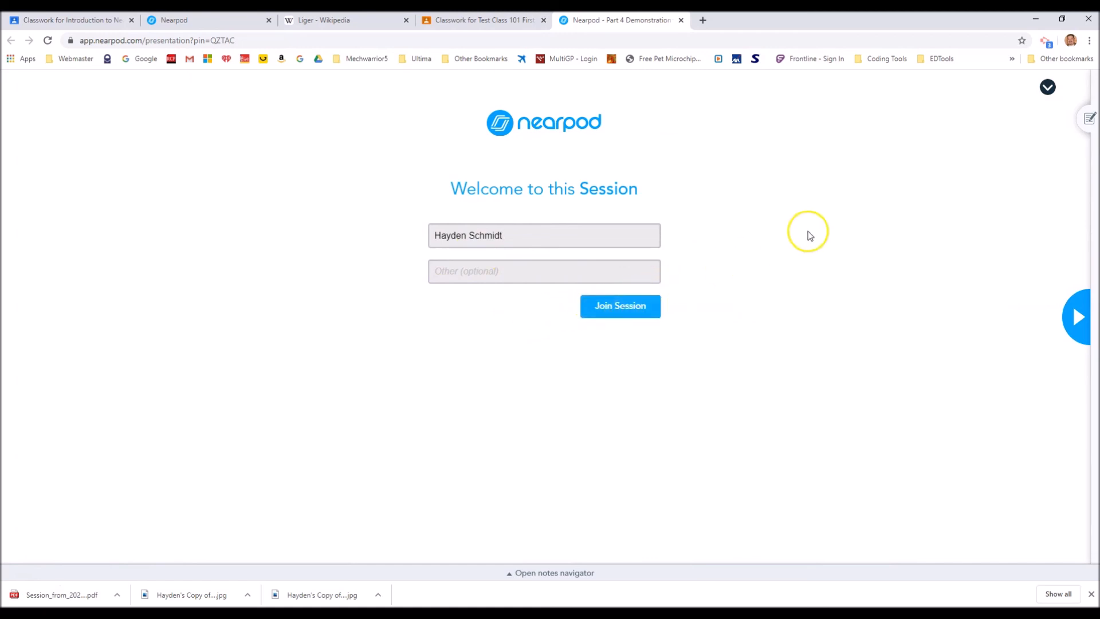
# Exit the student session of the Part 4 Demonstration lesson and return to the Nearpod library
pyautogui.click(1048, 88)
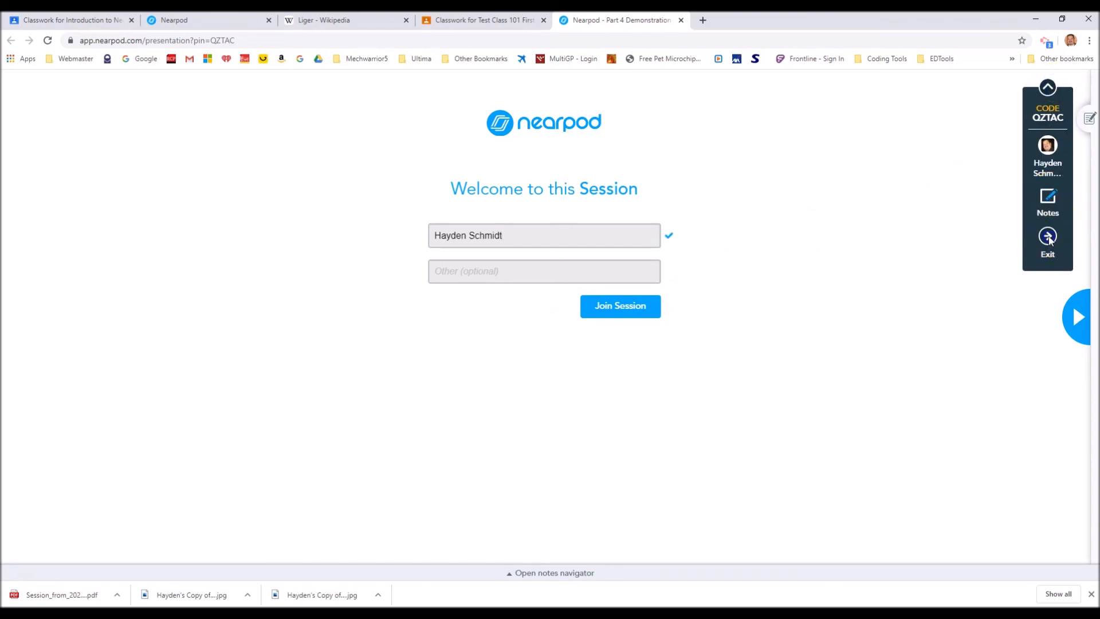
pyautogui.click(1048, 236)
pyautogui.click(624, 253)
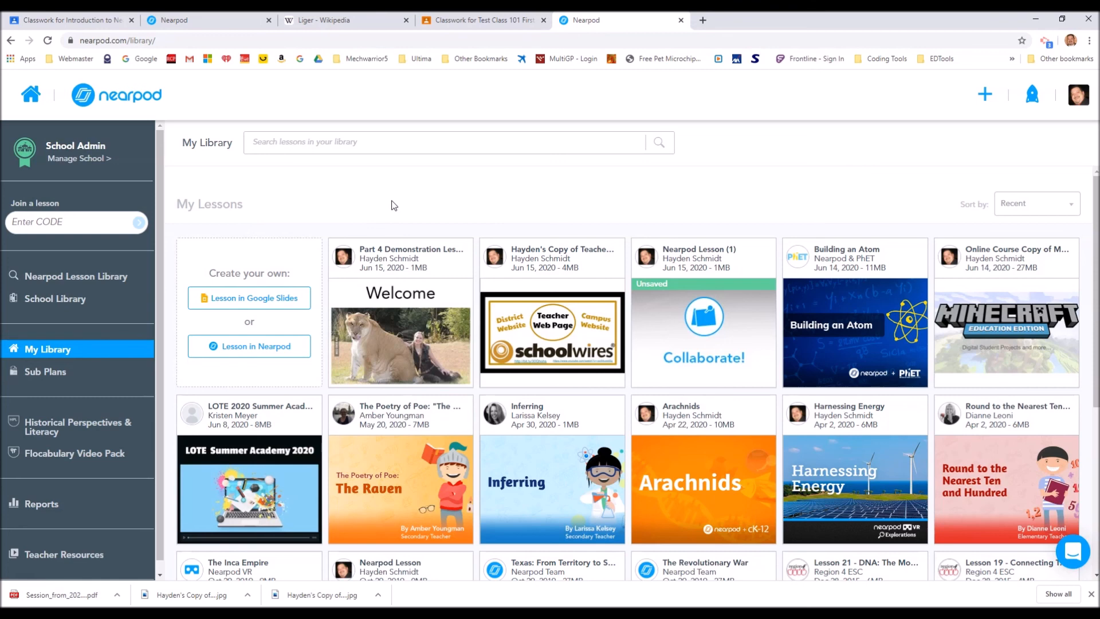
pyautogui.click(351, 340)
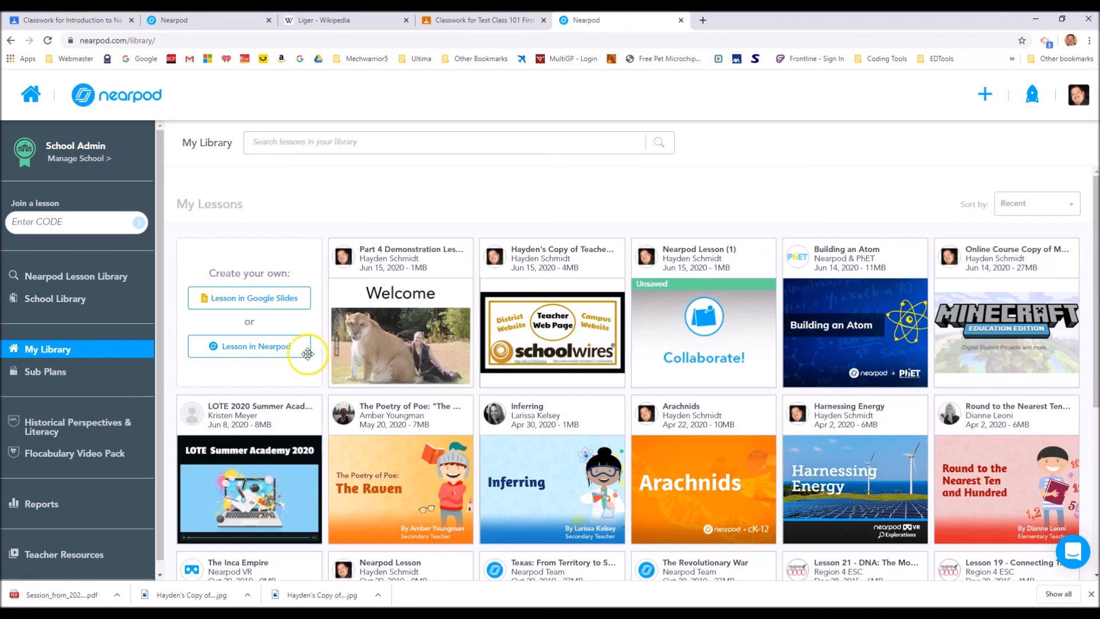